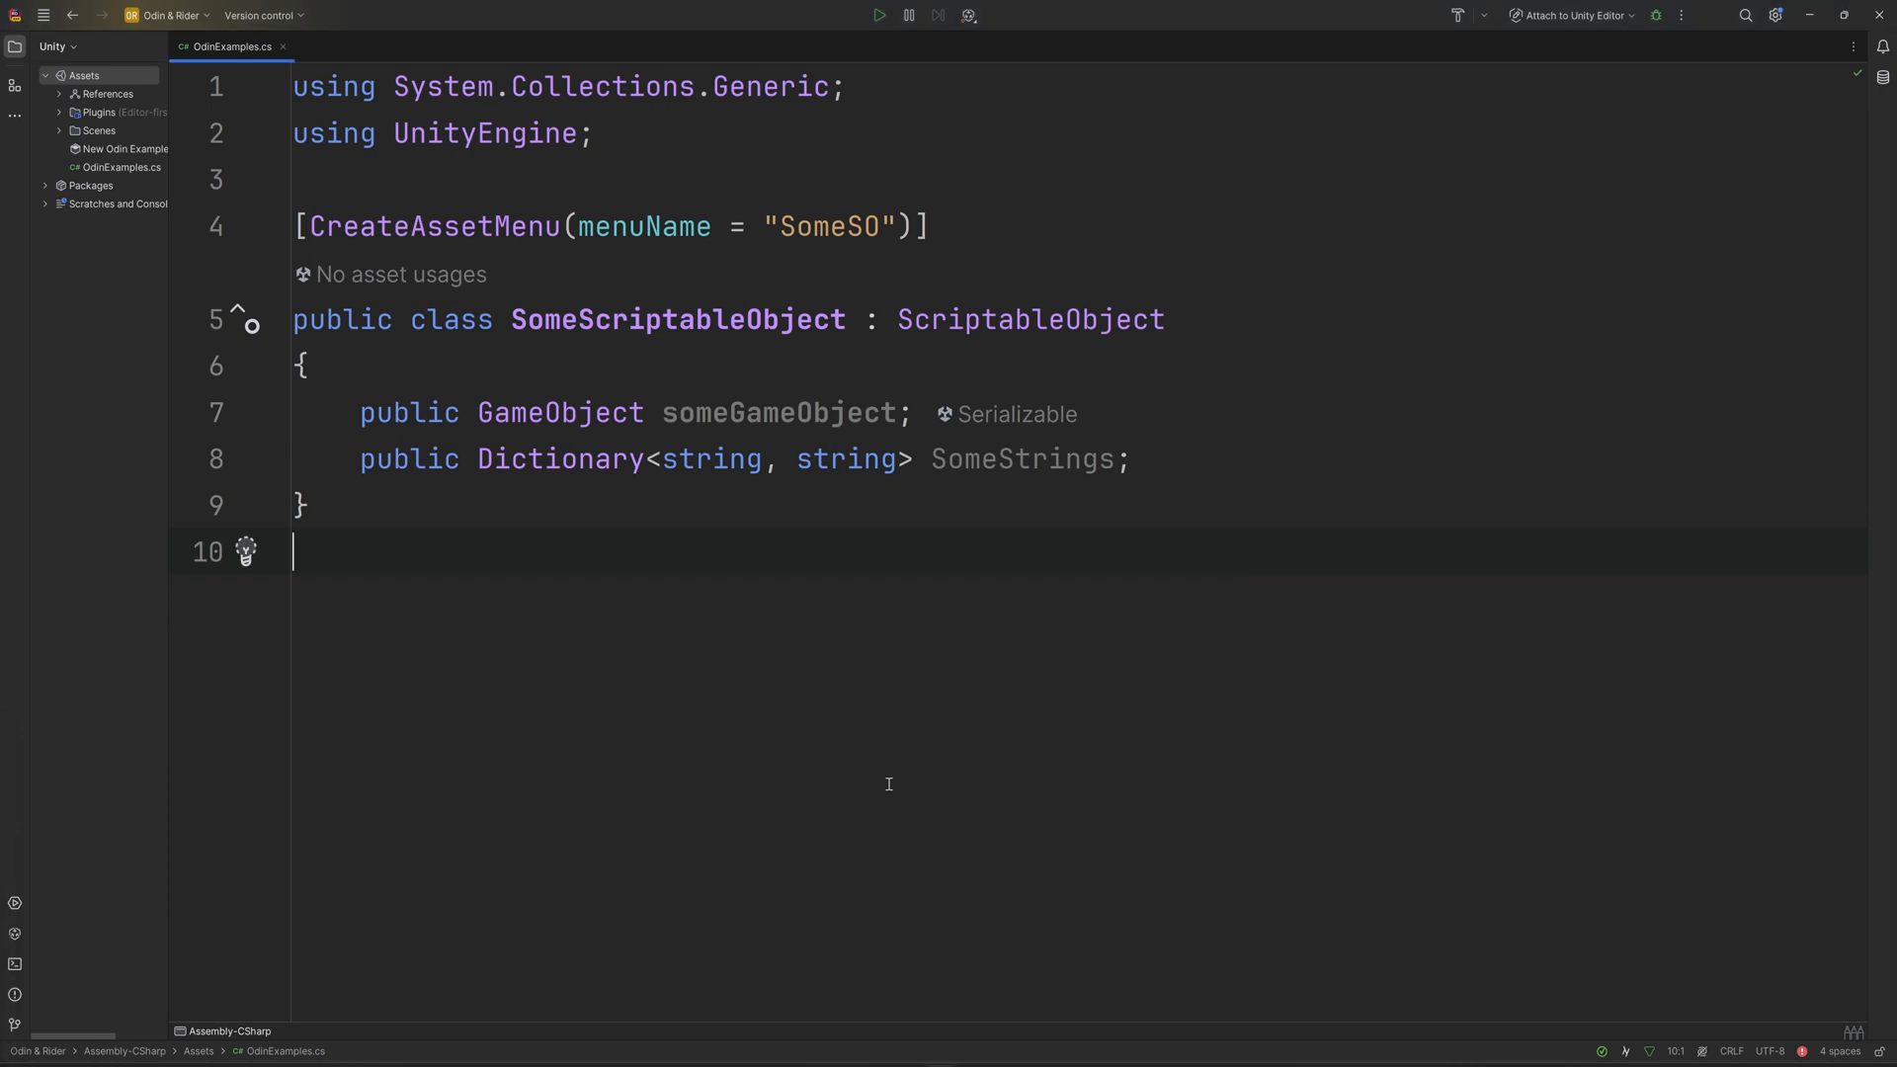
# - Replace the ScriptableObject base type with SerializedScriptableObject via completion
pyautogui.click(1027, 319)
pyautogui.hotkey('ctrl', 'w')
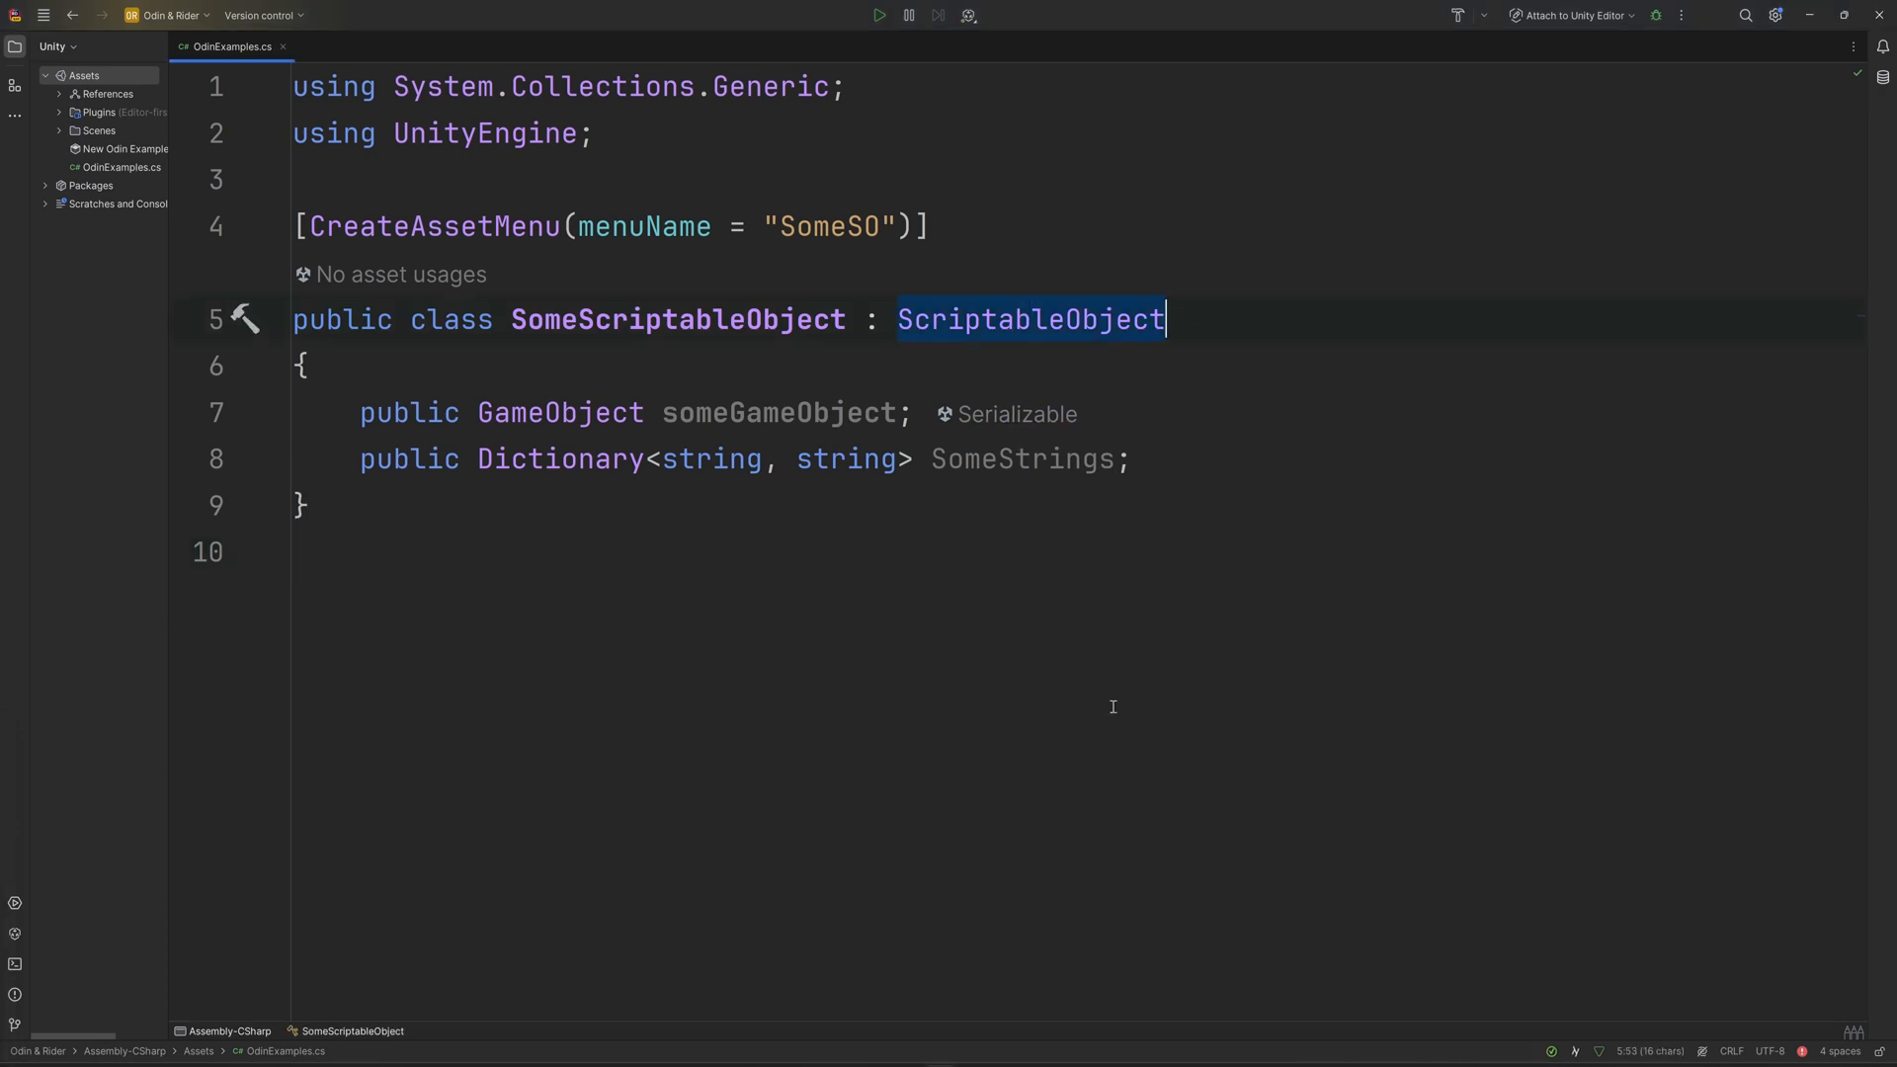
pyautogui.write('Ser')
pyautogui.press('Return')
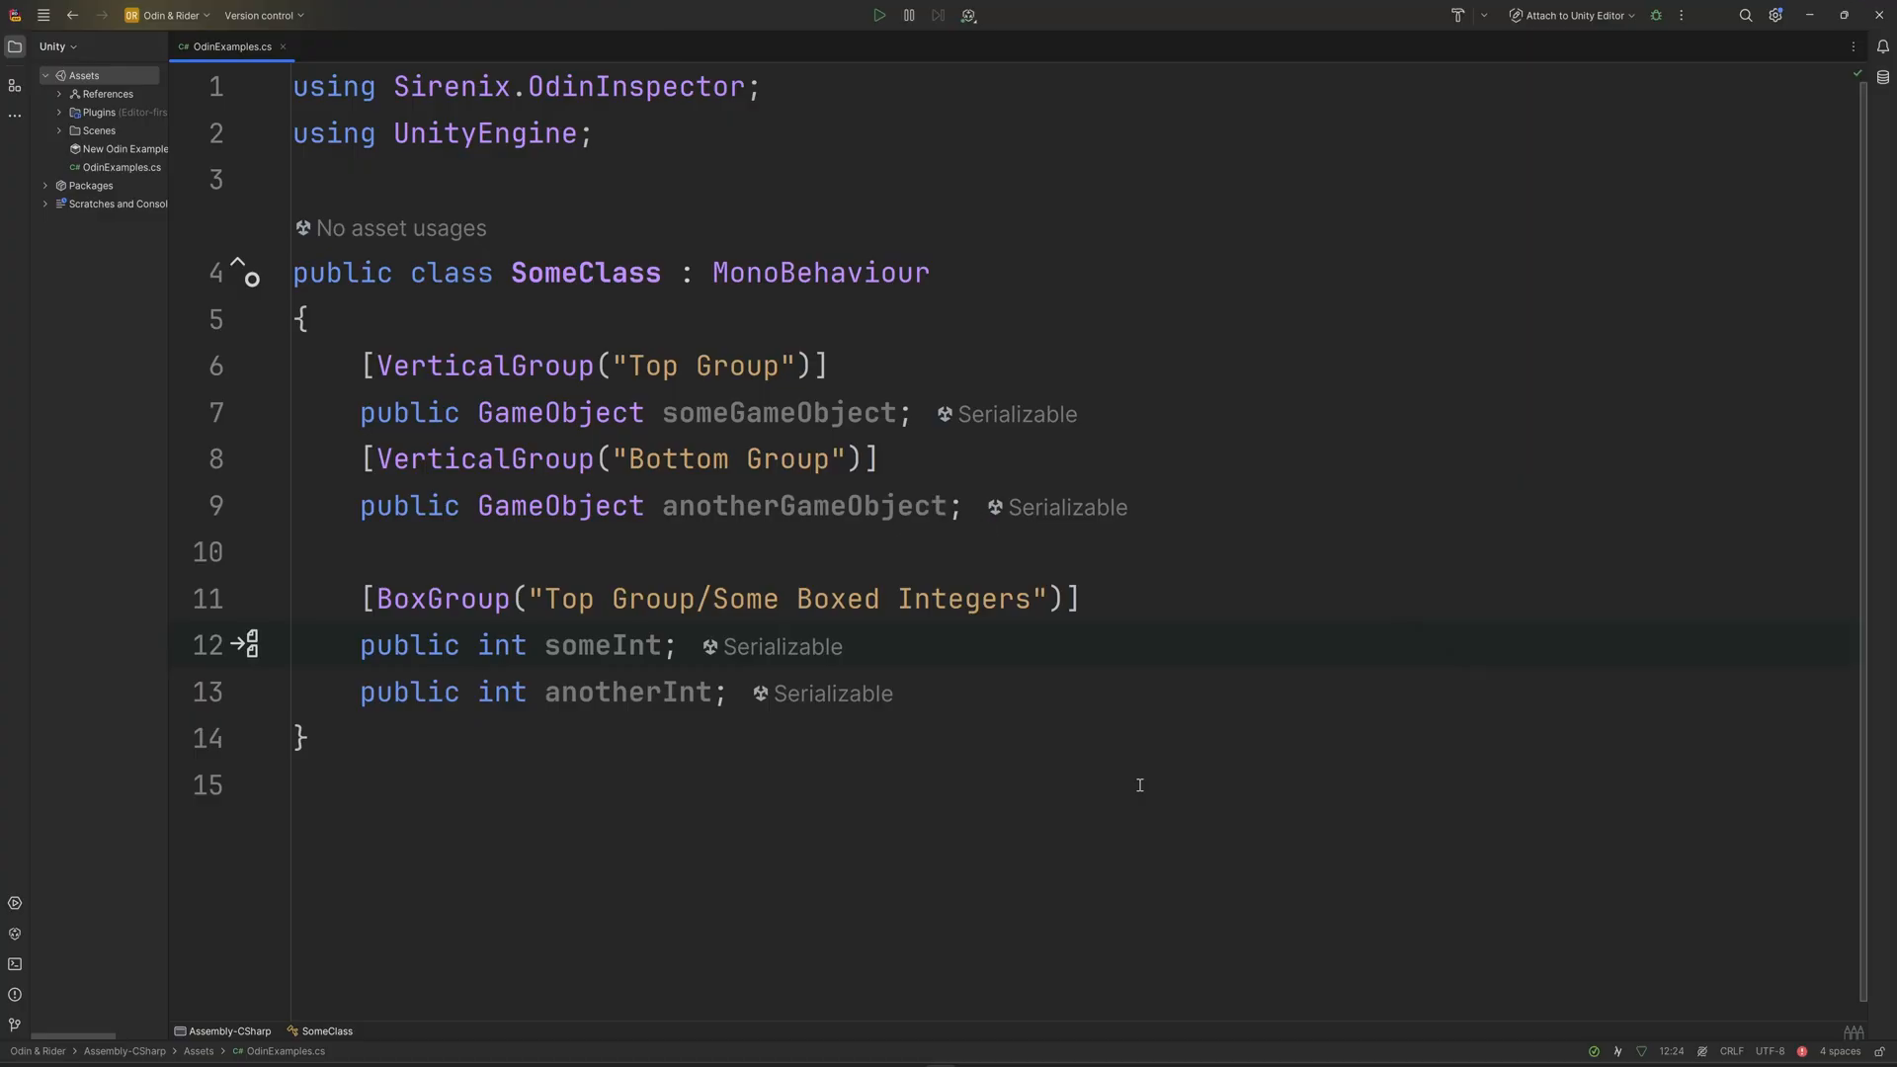
# - Add [BoxGroup("Top Group/Some Boxed Integers")] above anotherInt
pyautogui.press('Return')
pyautogui.write('[')
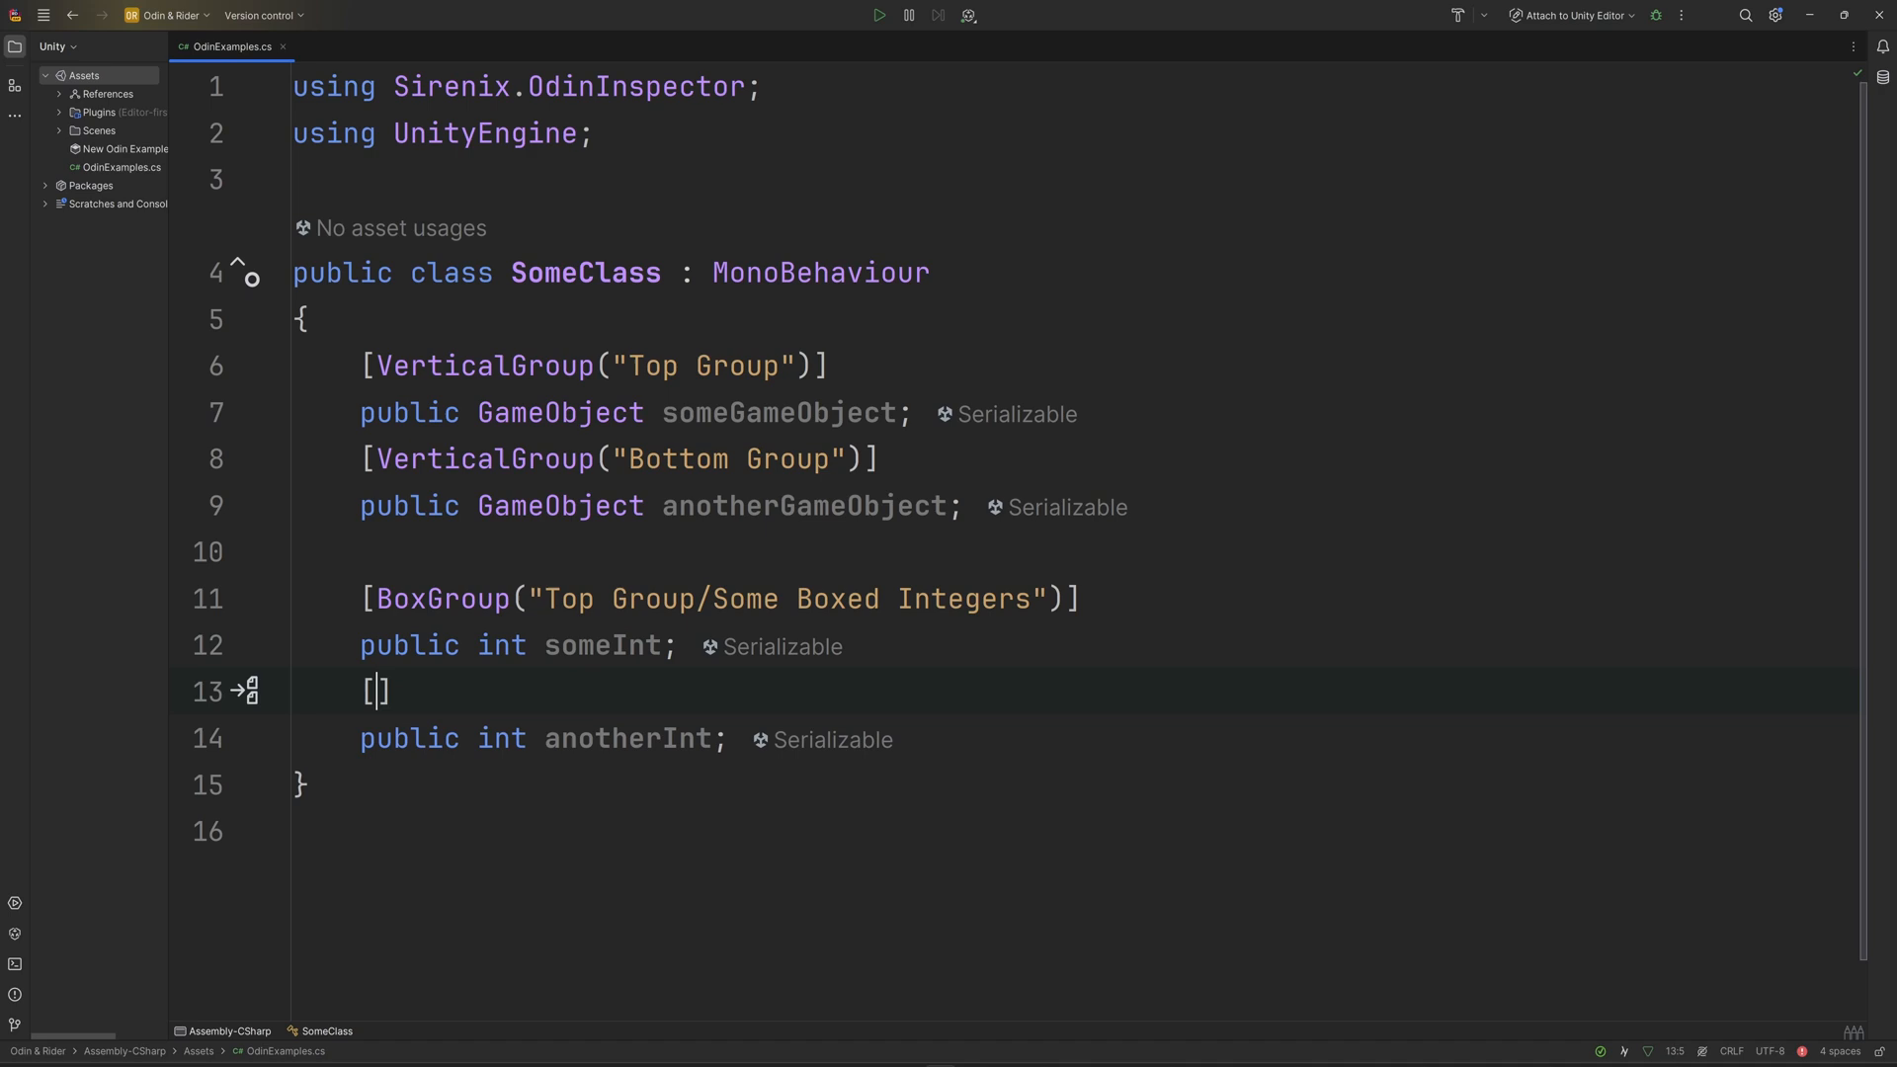
pyautogui.write('Box')
pyautogui.press('Return')
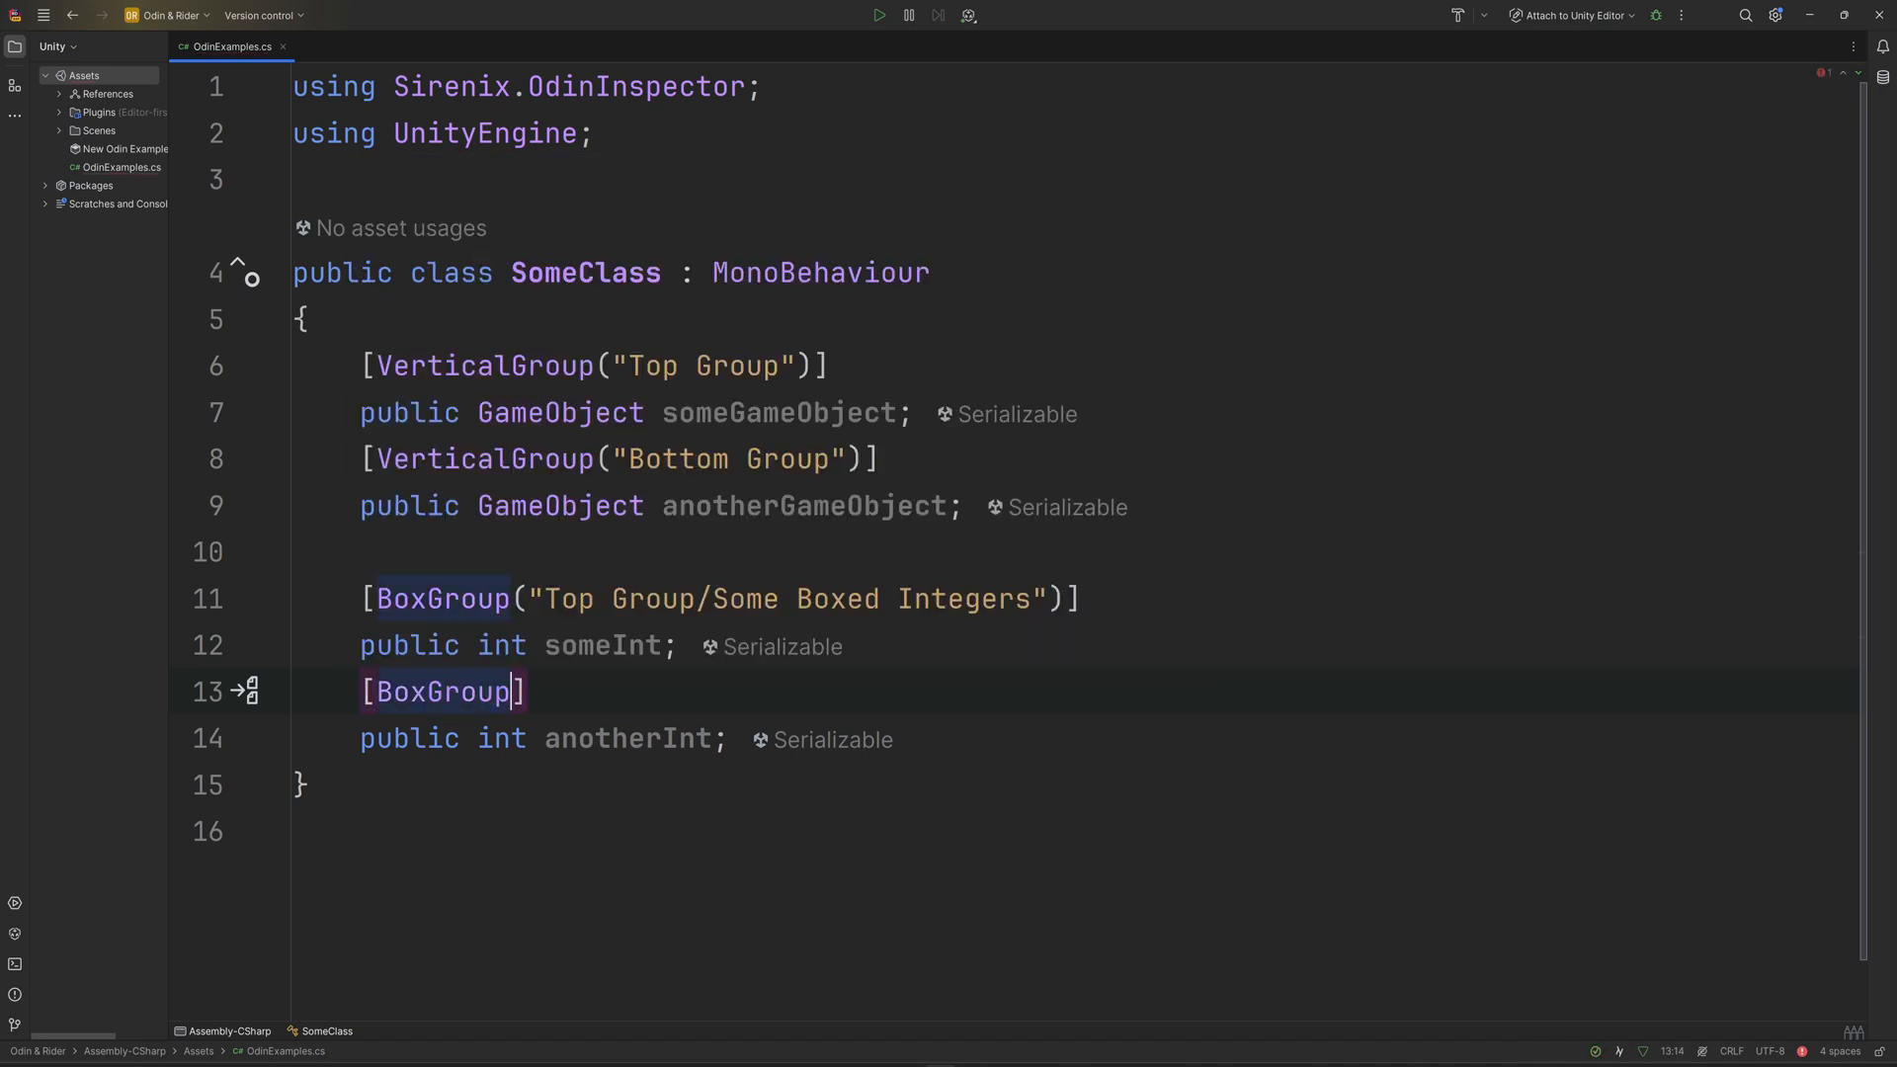
pyautogui.write('("')
pyautogui.press('Down')
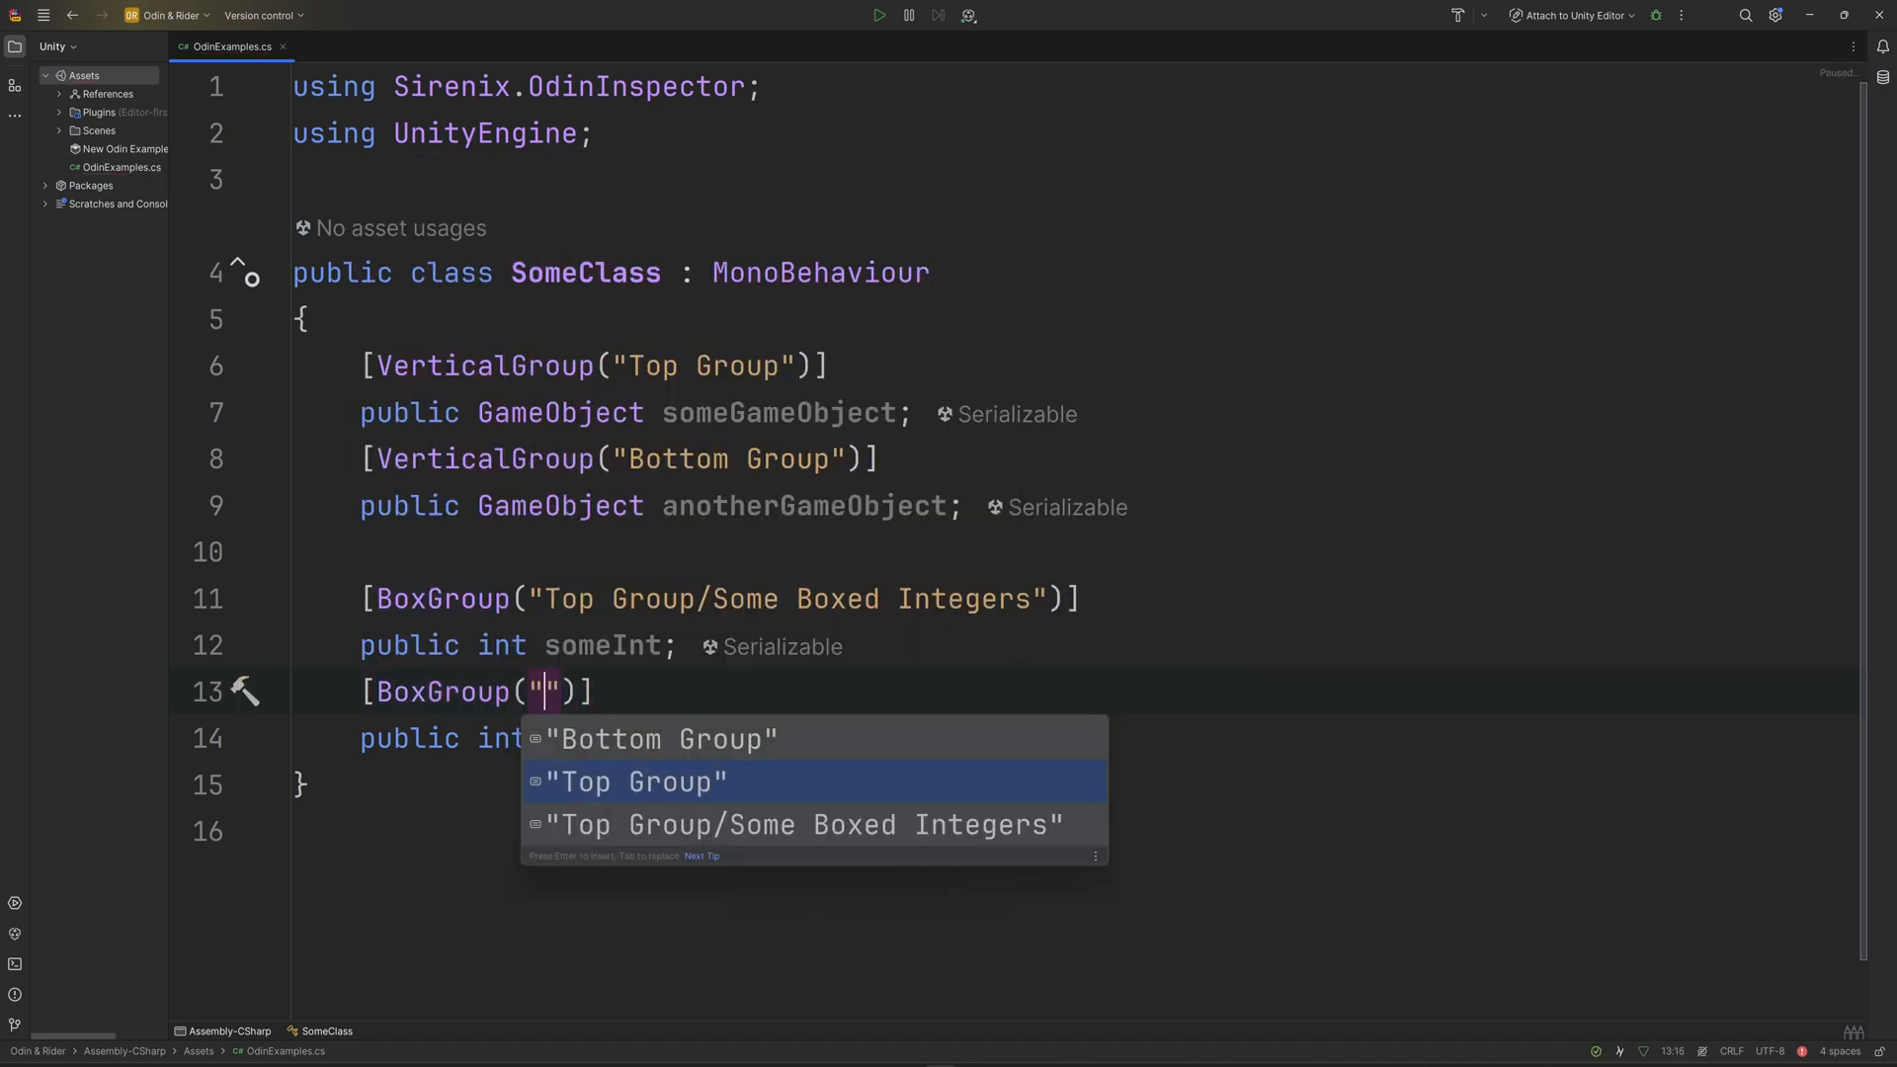
pyautogui.press('Down')
pyautogui.press('Return')
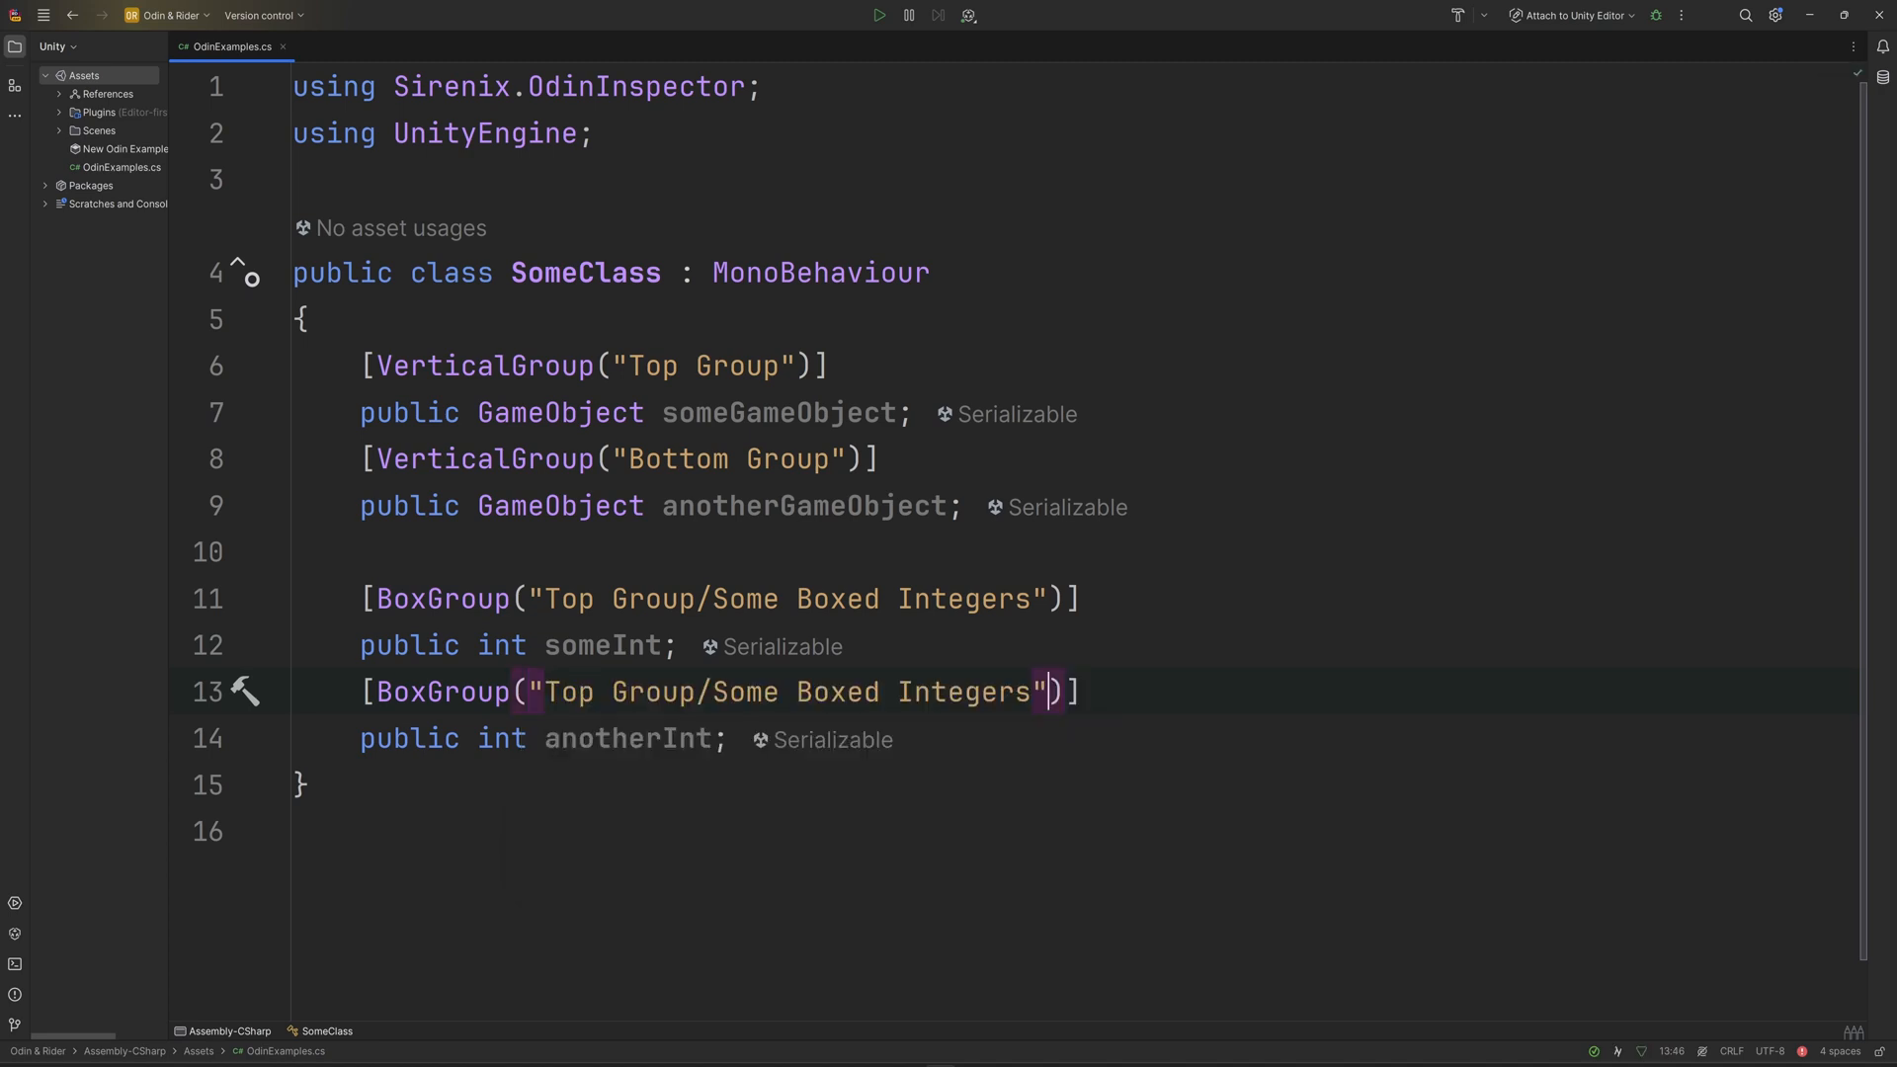
pyautogui.write('[Box')
# - Add [BoxGroup("Middle Group/Boxed Floats")] above the float field
pyautogui.press('Return')
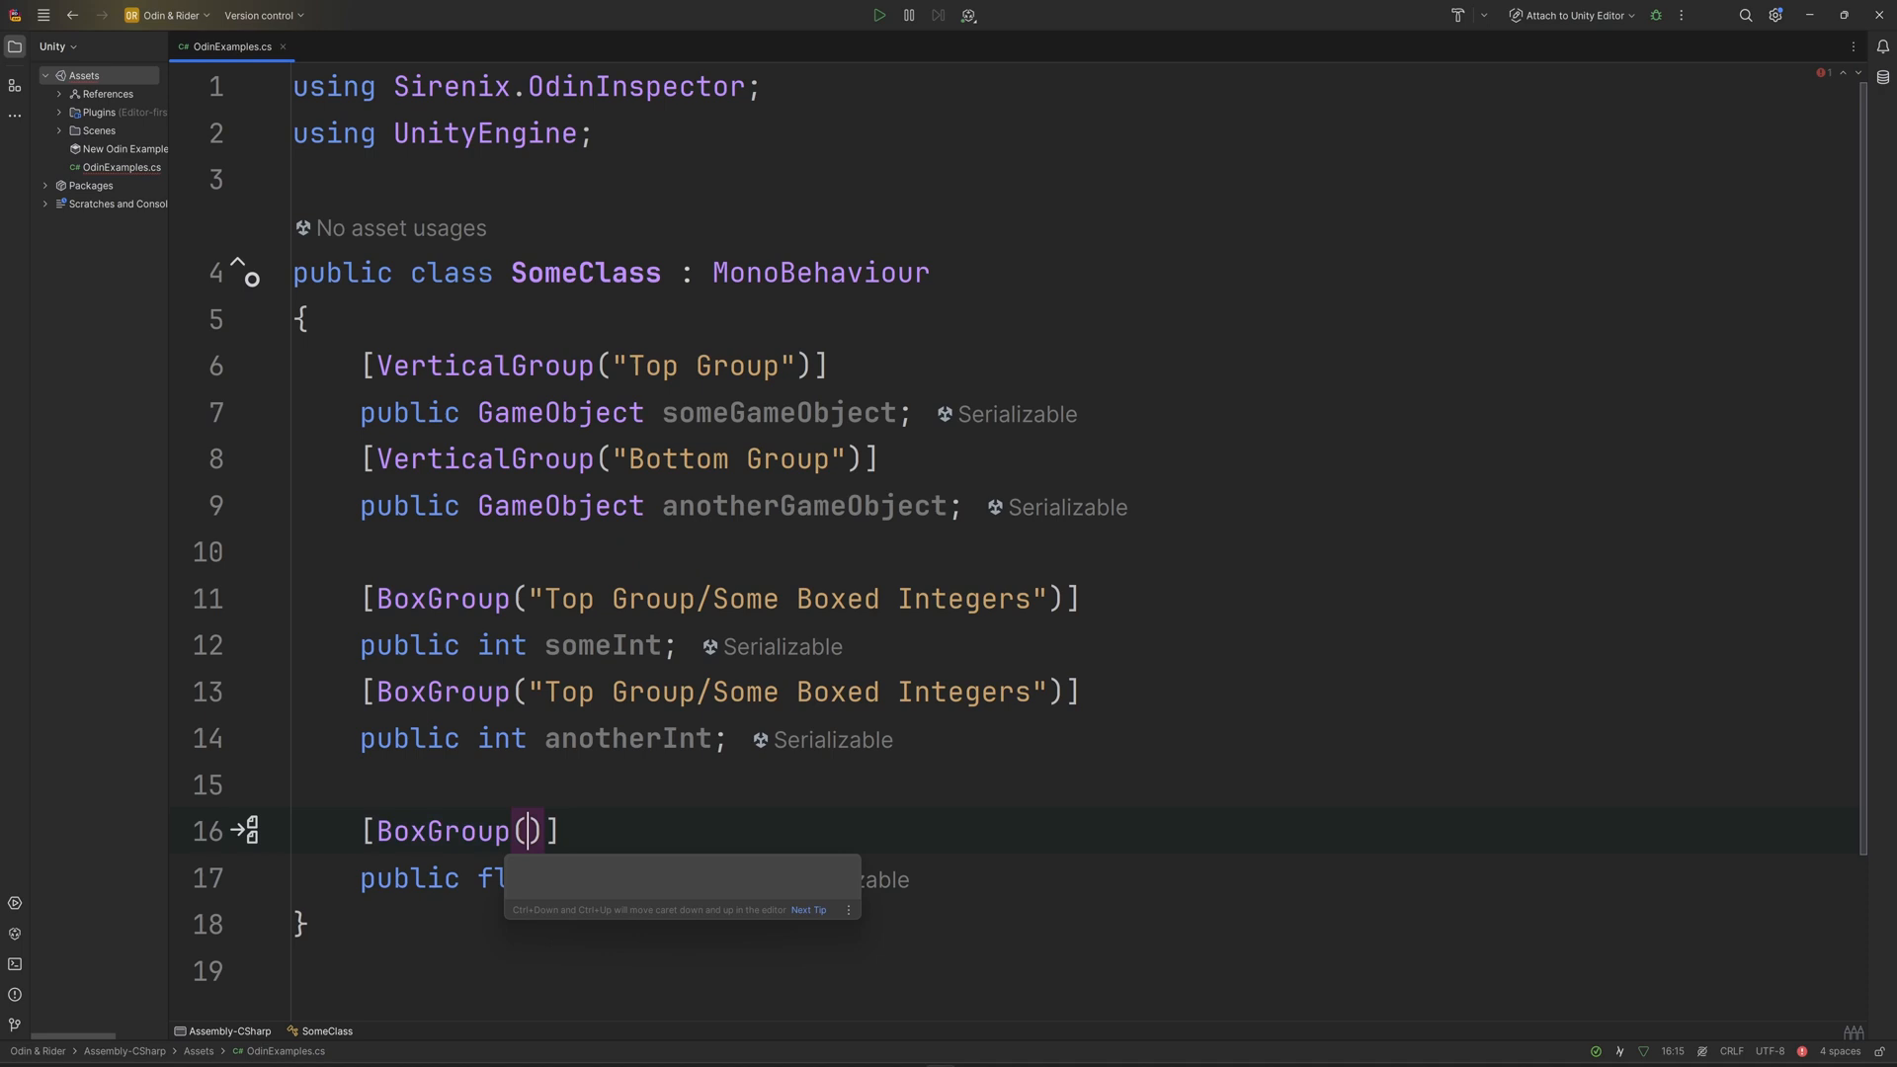
pyautogui.write('"Middle Group/Box')
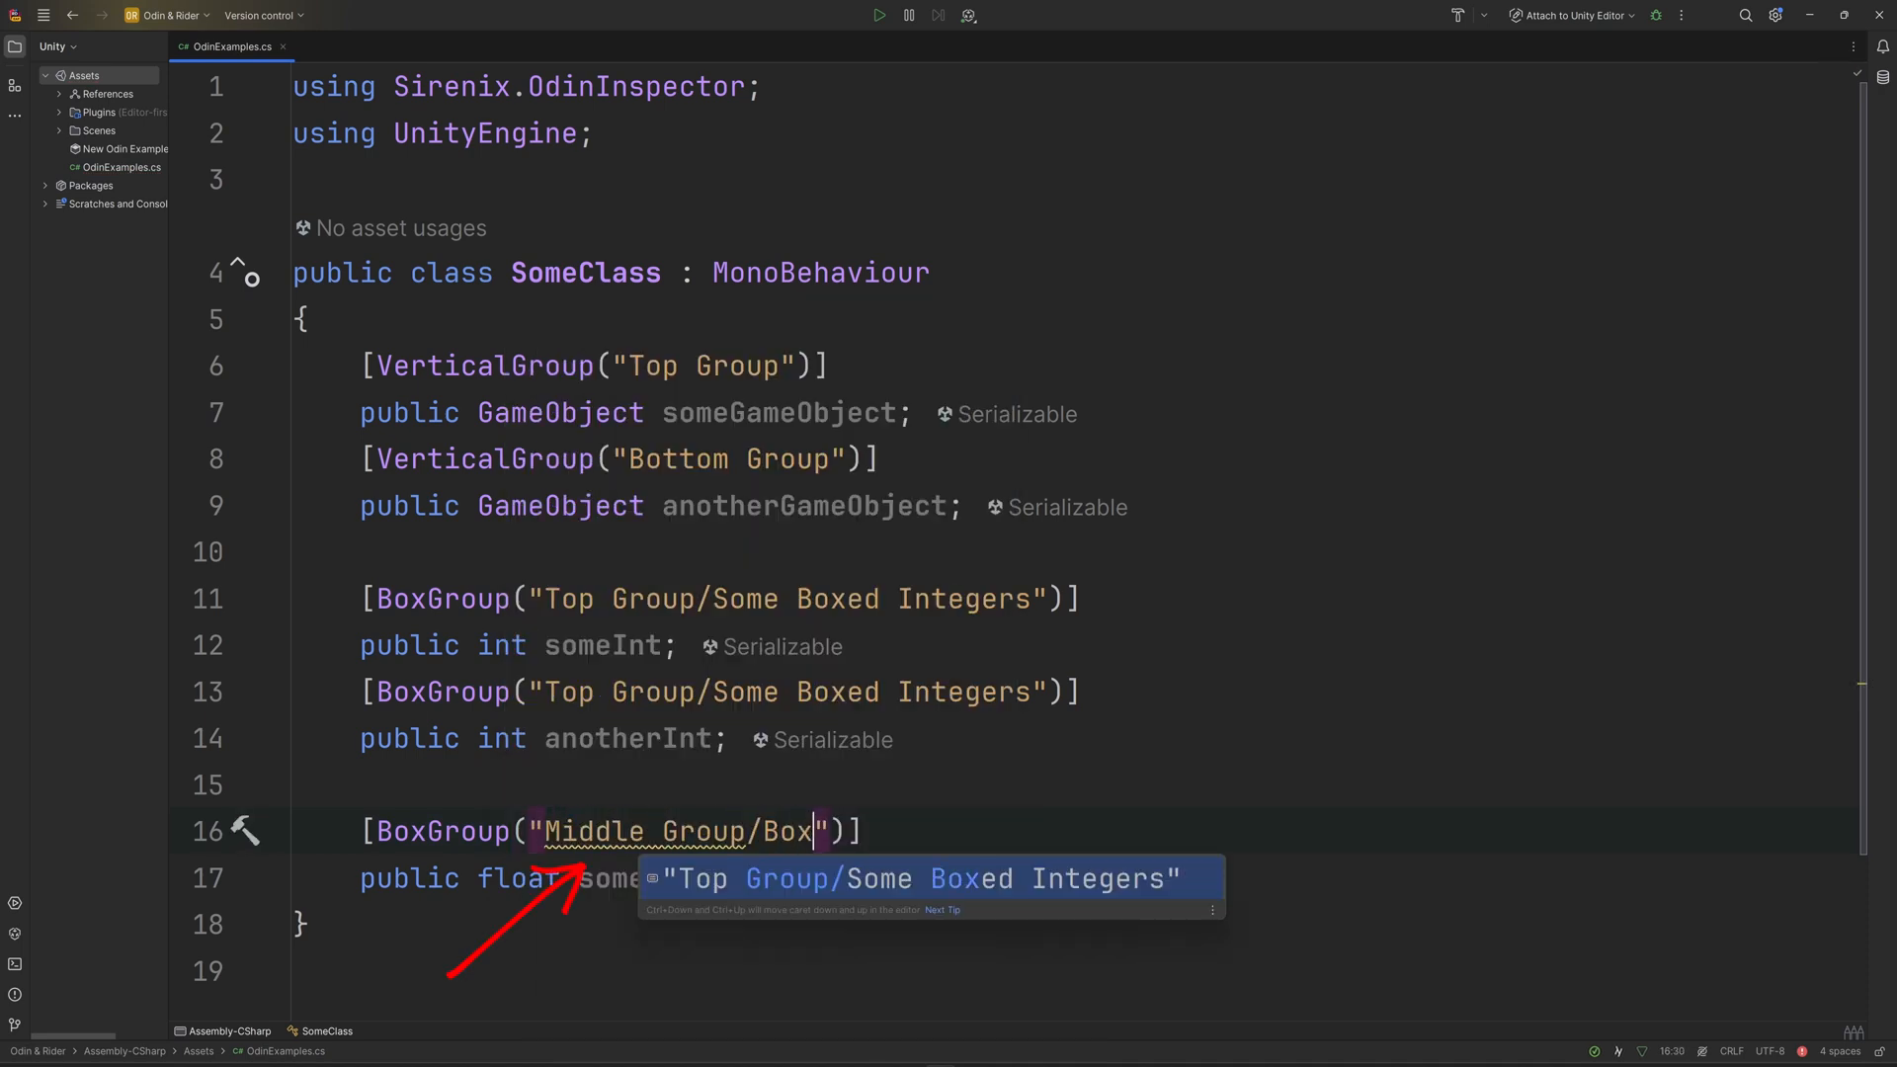
pyautogui.write('ed Floats')
pyautogui.press('End')
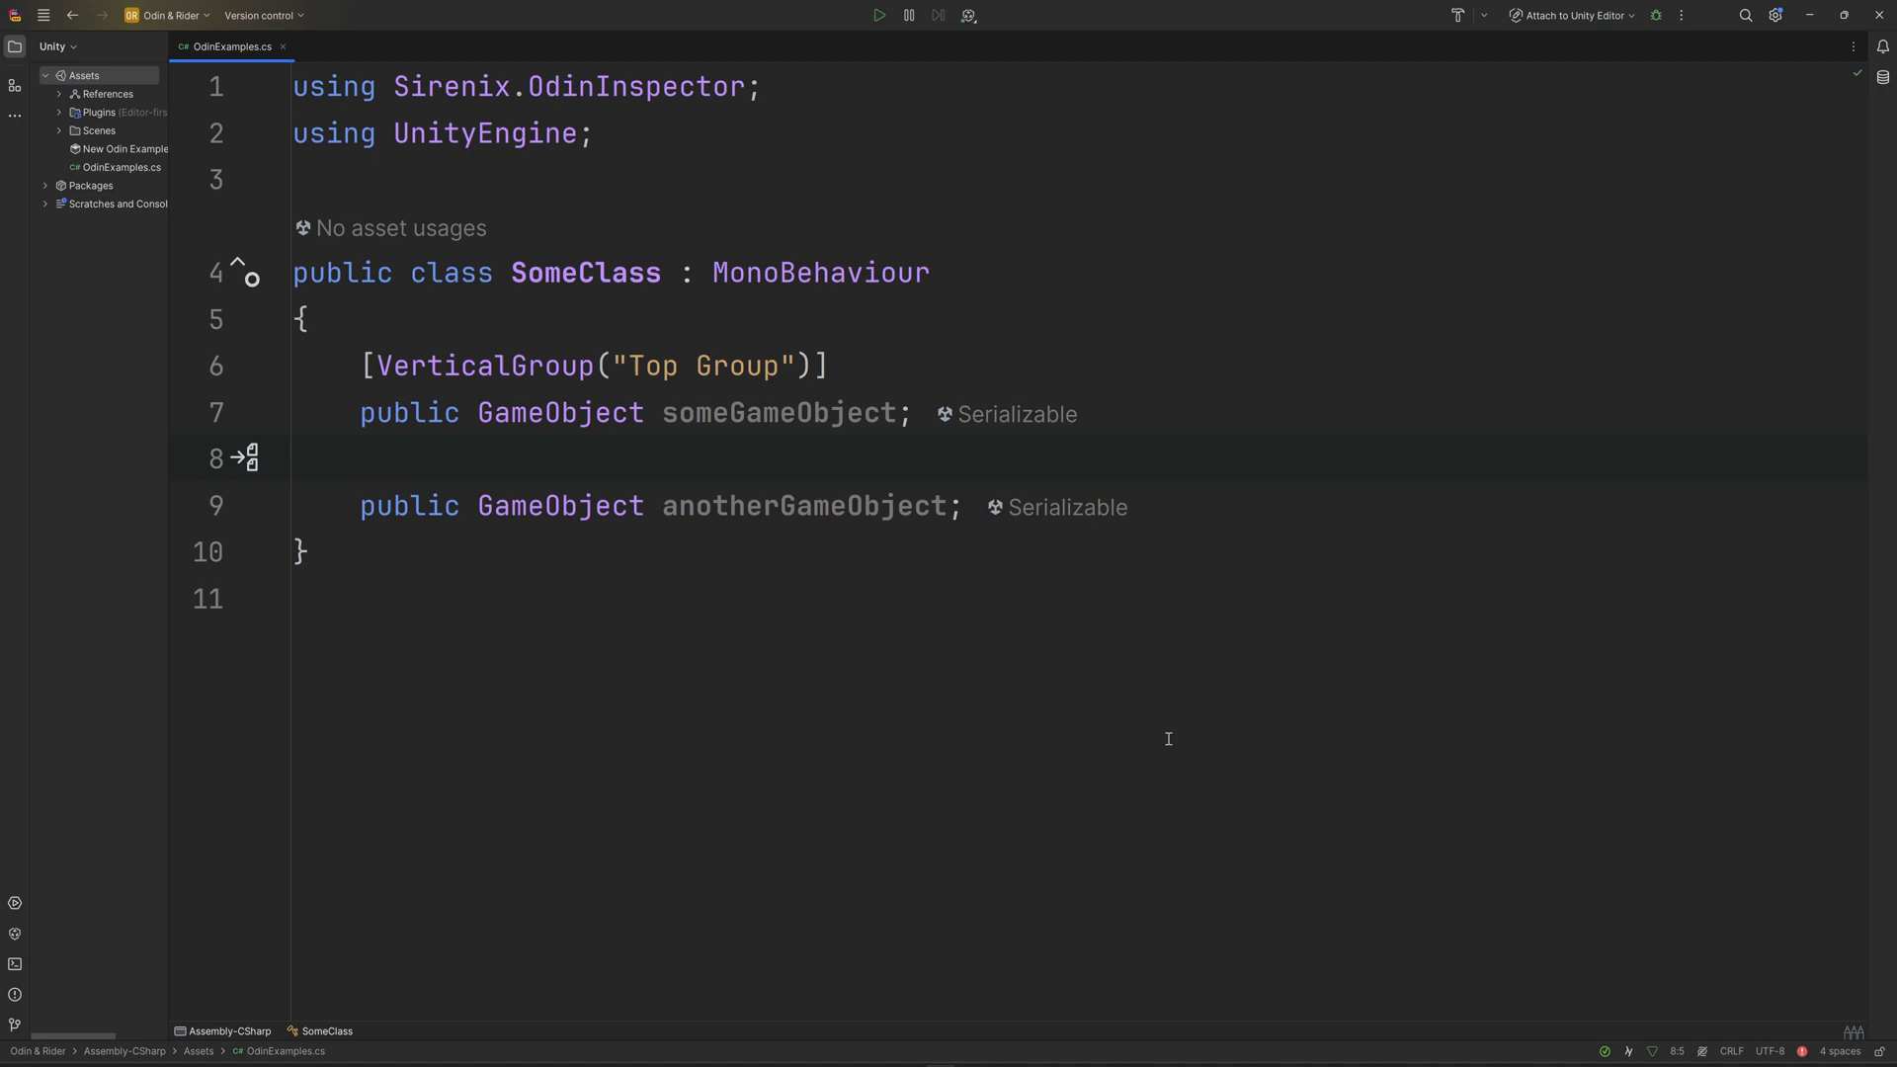
pyautogui.write('[Hori')
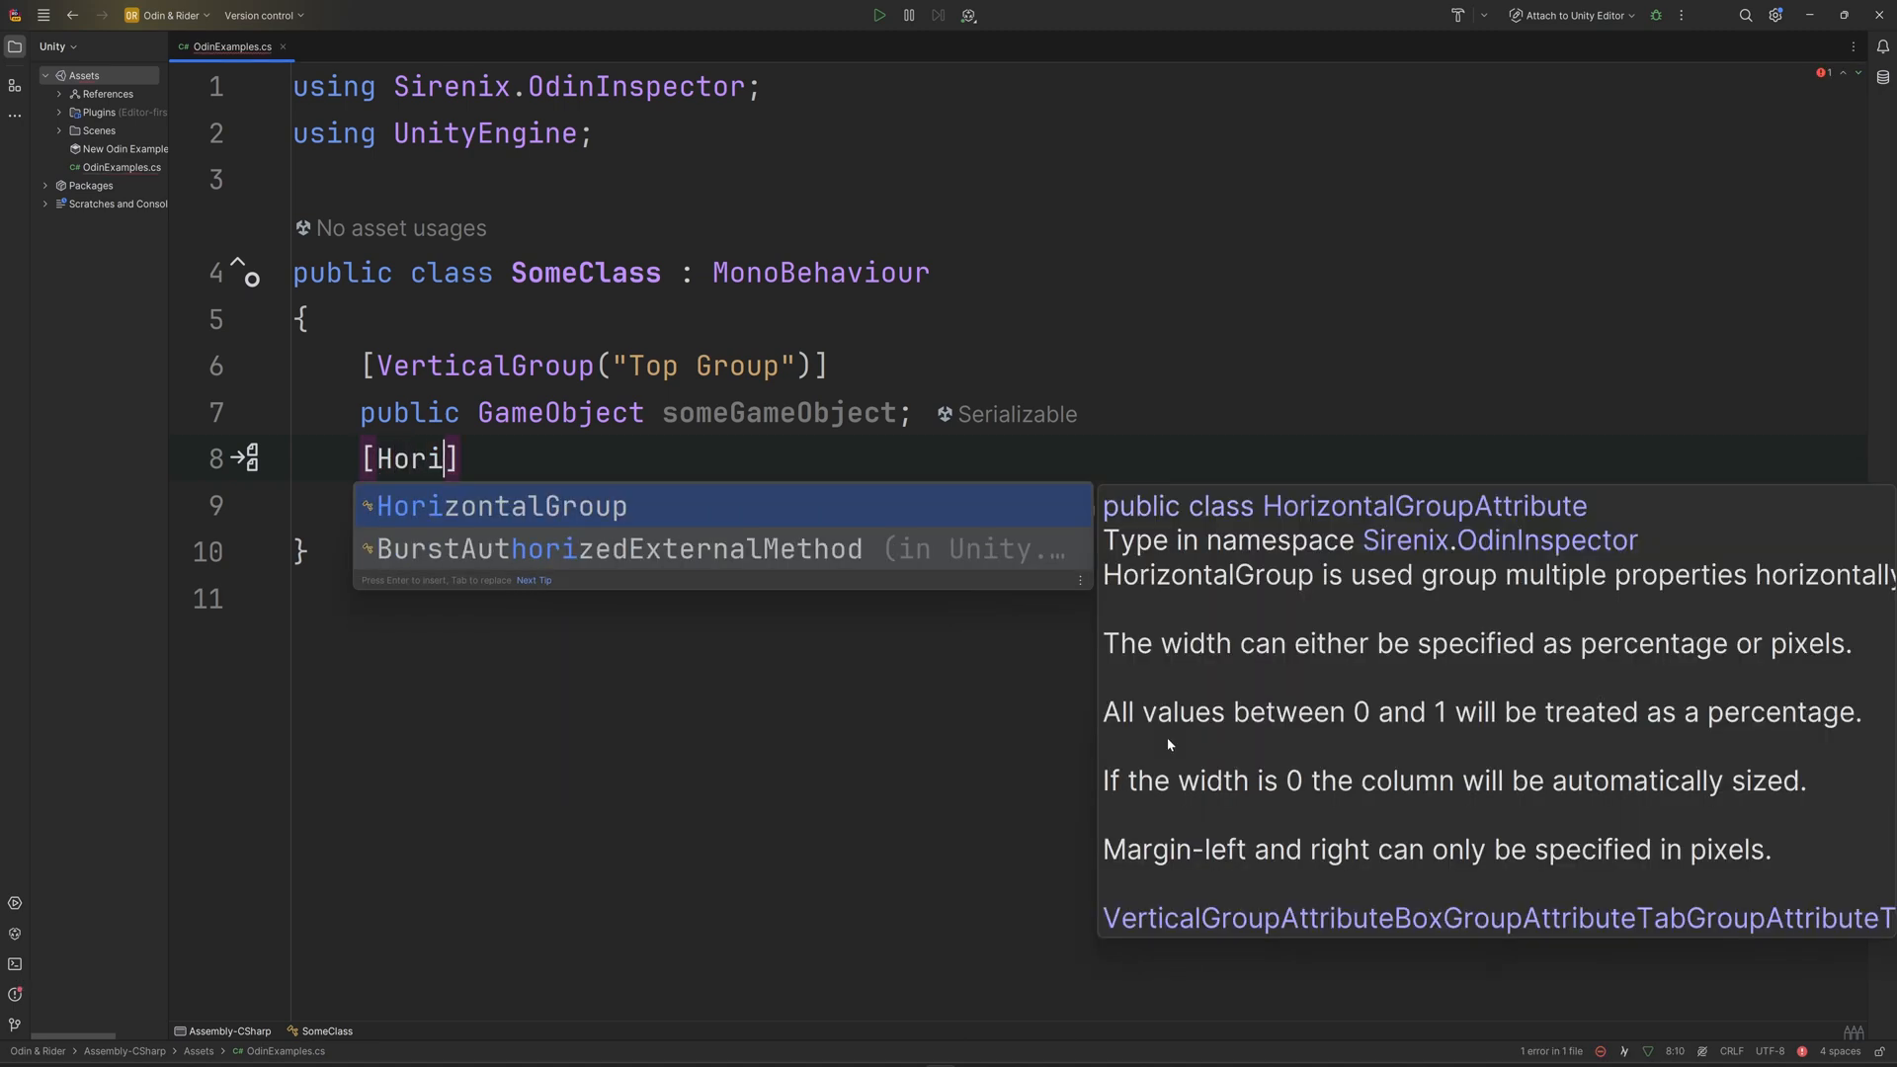
# - Add [HorizontalGroup("Top Group")] above anotherGameObject
pyautogui.press('Return')
pyautogui.write('("')
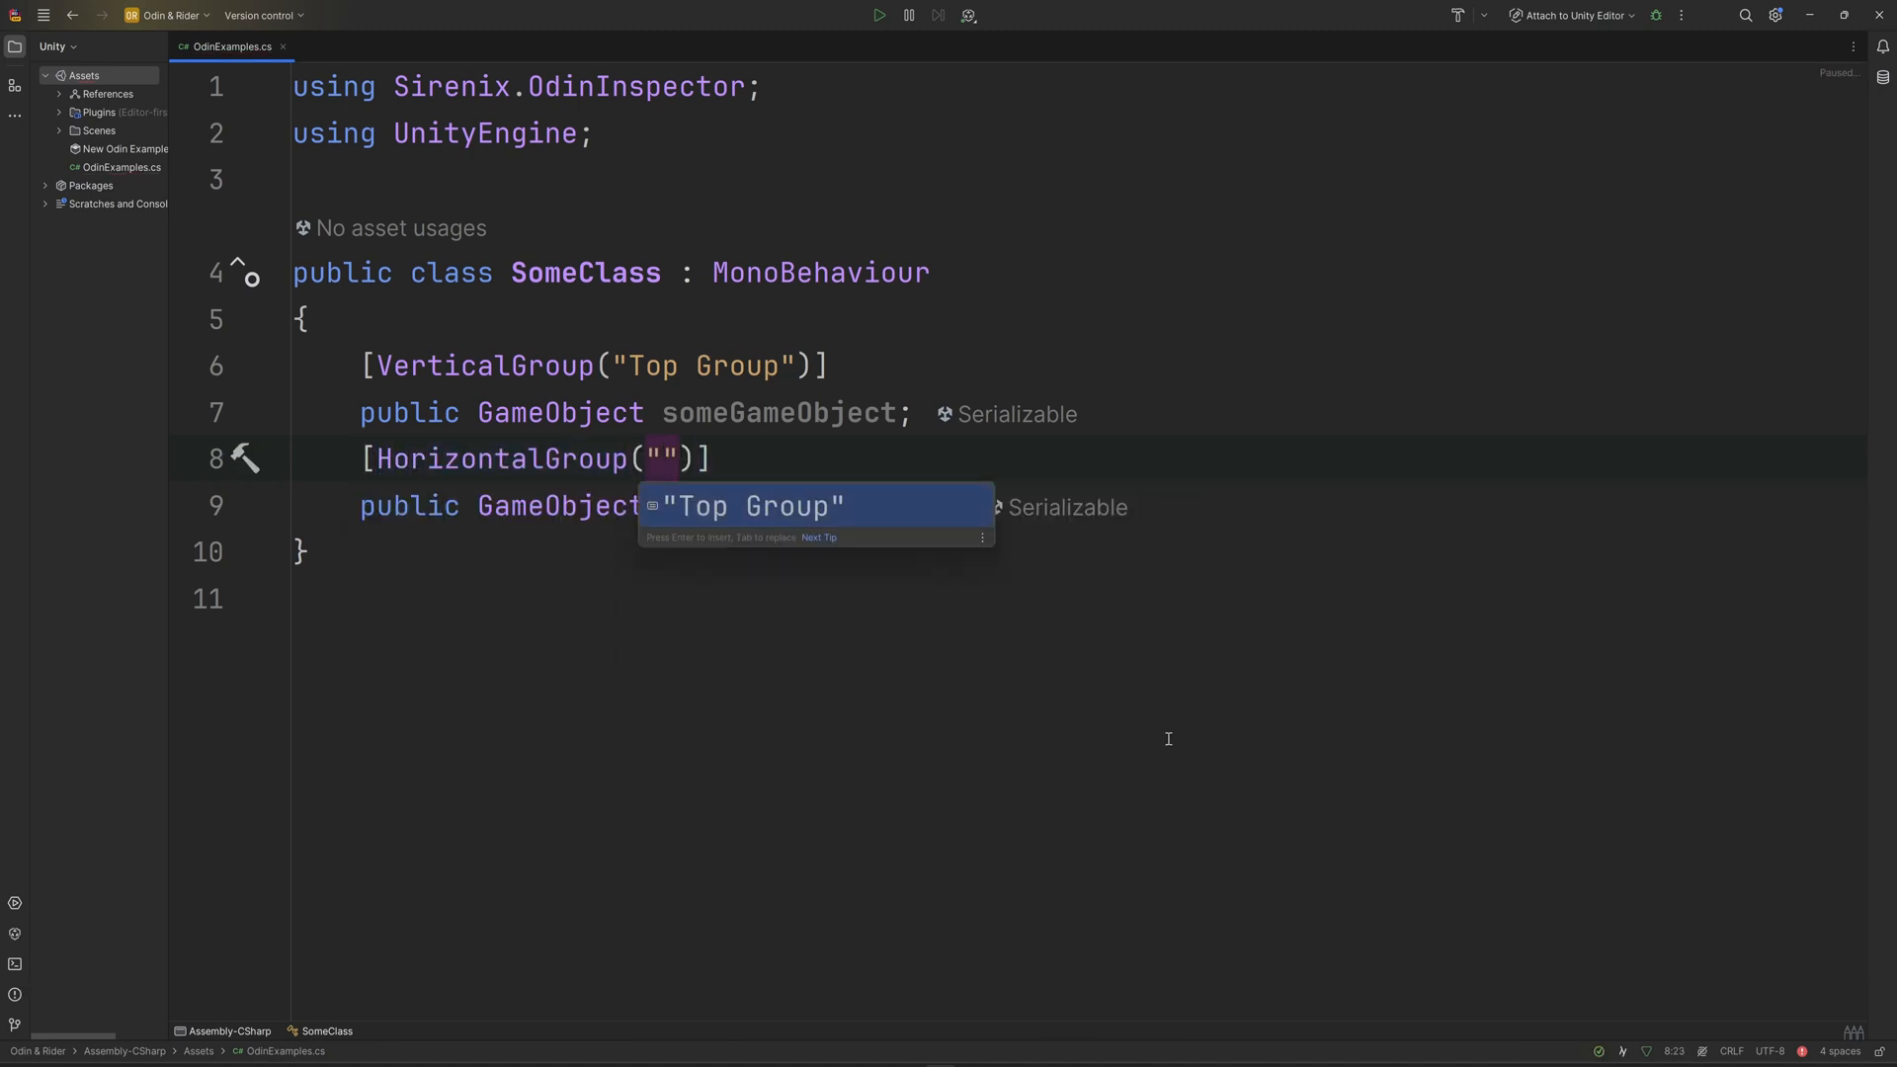
pyautogui.press('Return')
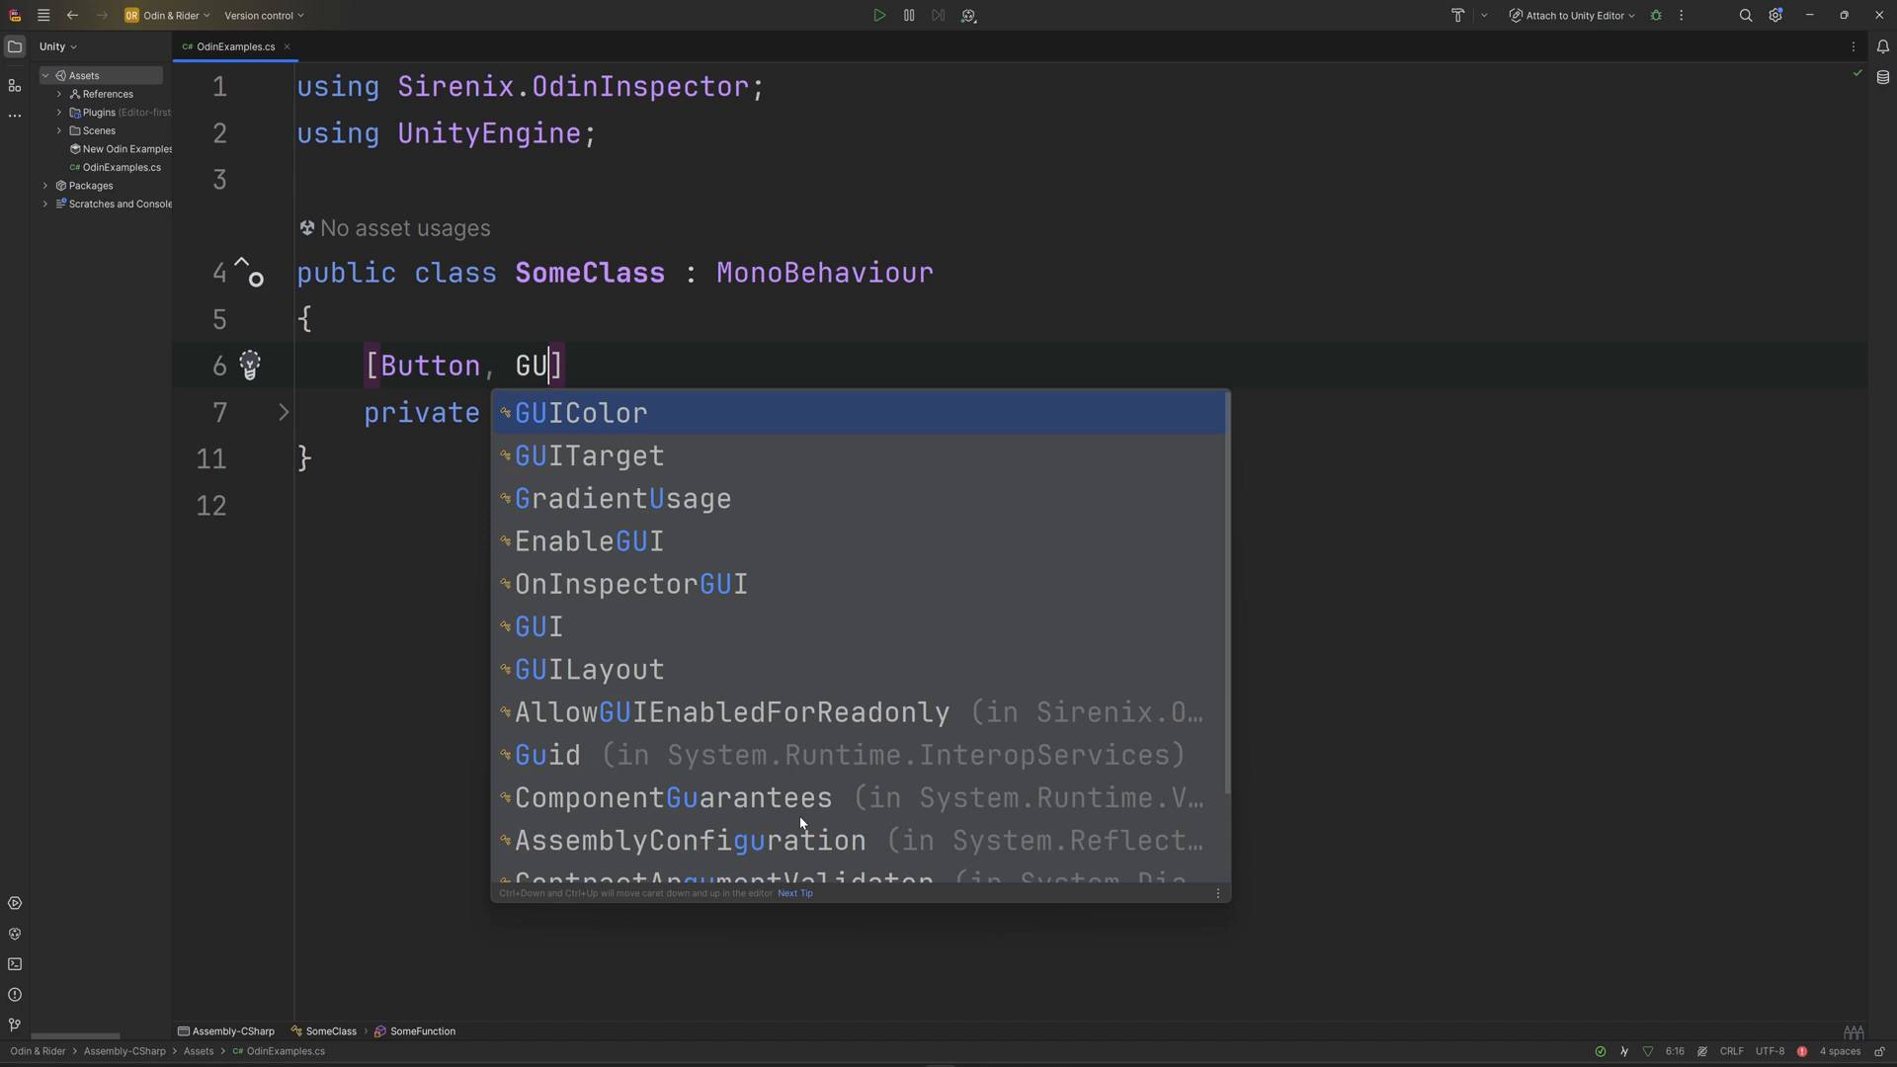
pyautogui.write('I')
# - Add a GUIColor("#ffffff") attribute after Button on SomeFunction
pyautogui.press('Down')
pyautogui.press('Return')
pyautogui.write('"')
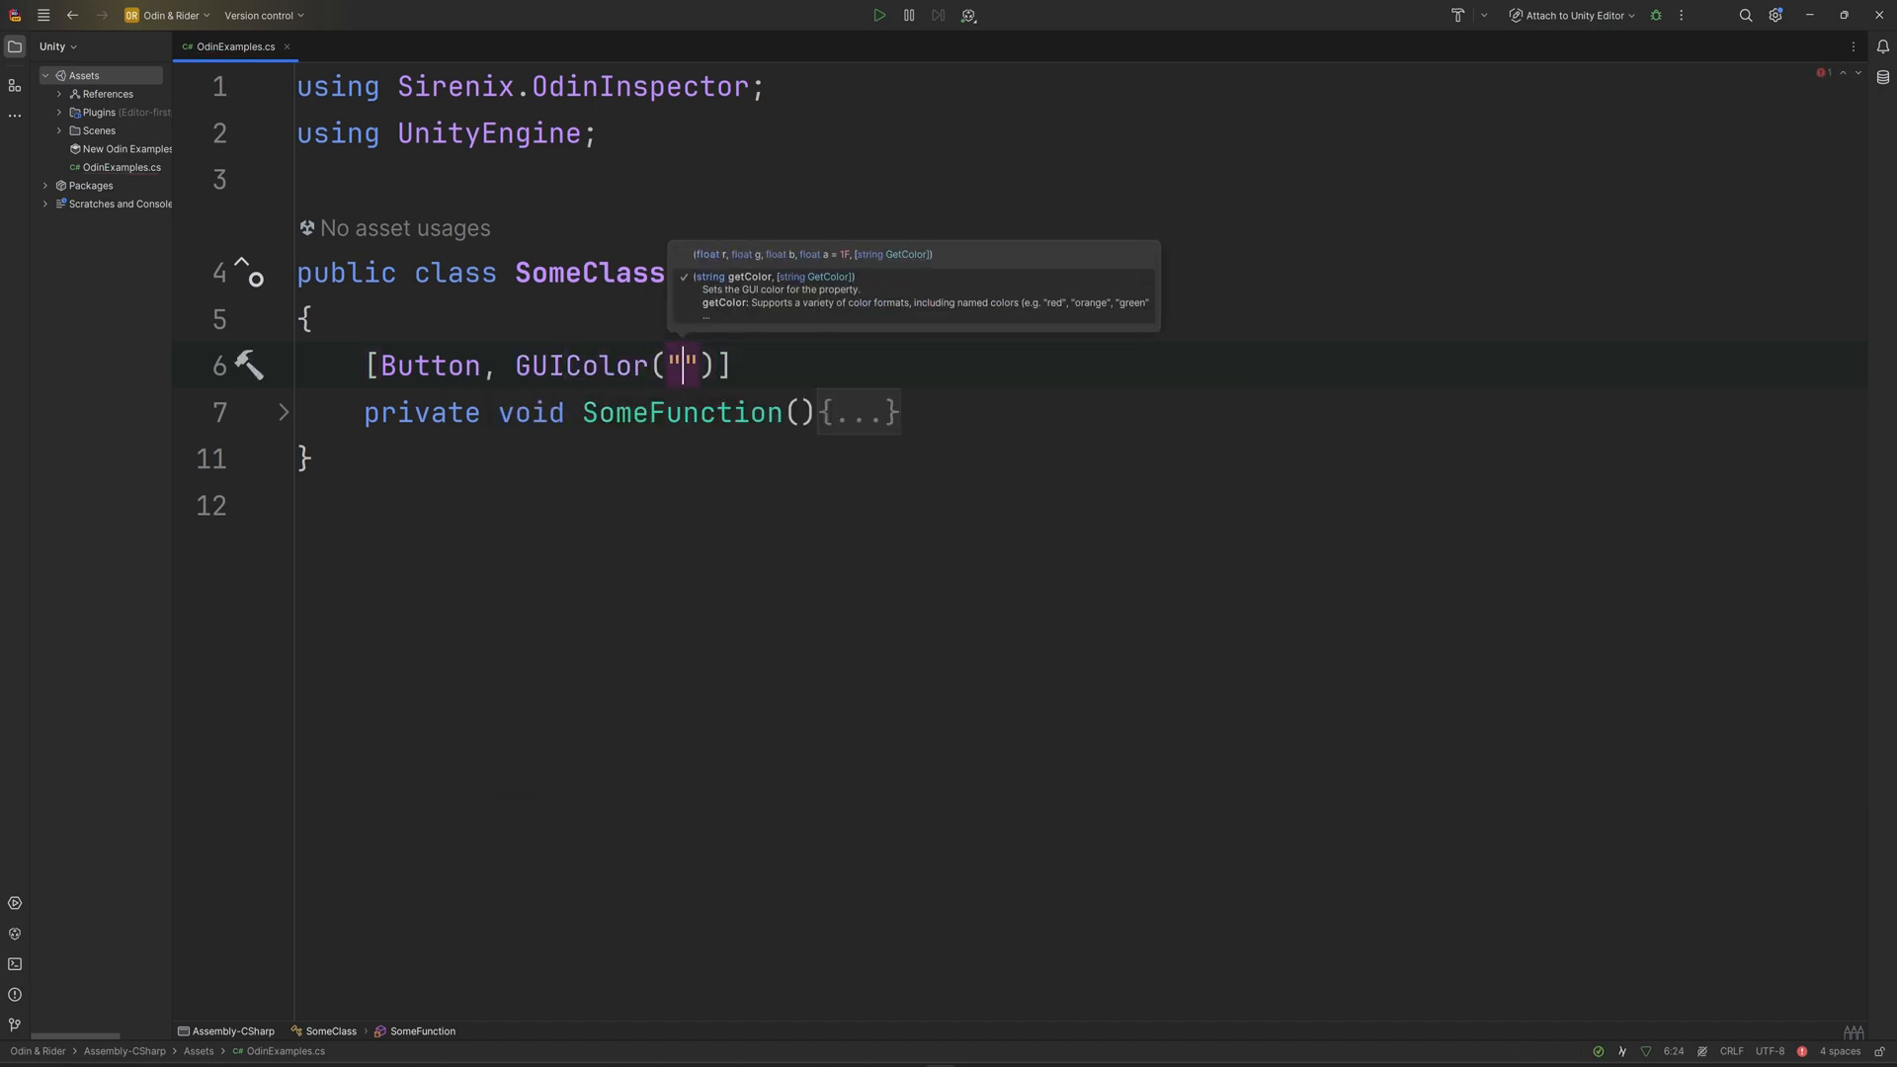
pyautogui.write('#ffffff')
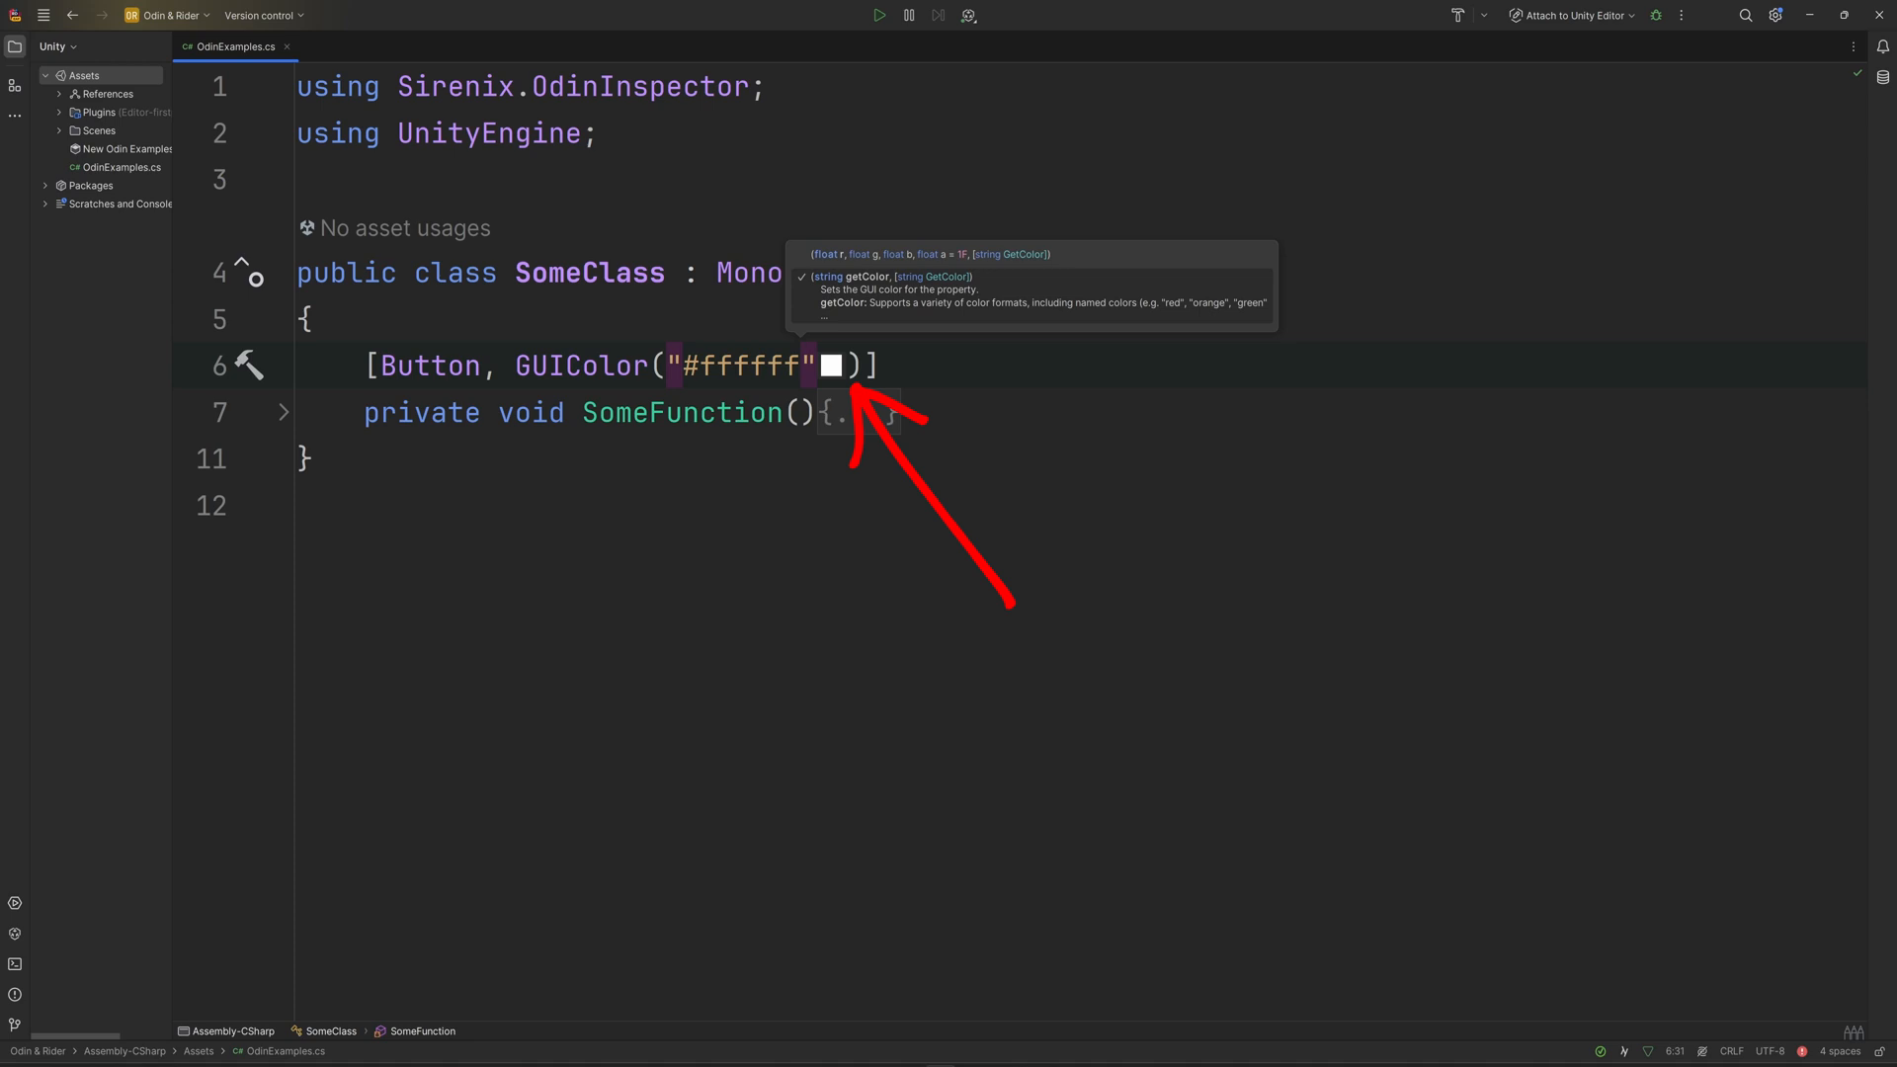
pyautogui.press('Left')
pyautogui.press('Left')
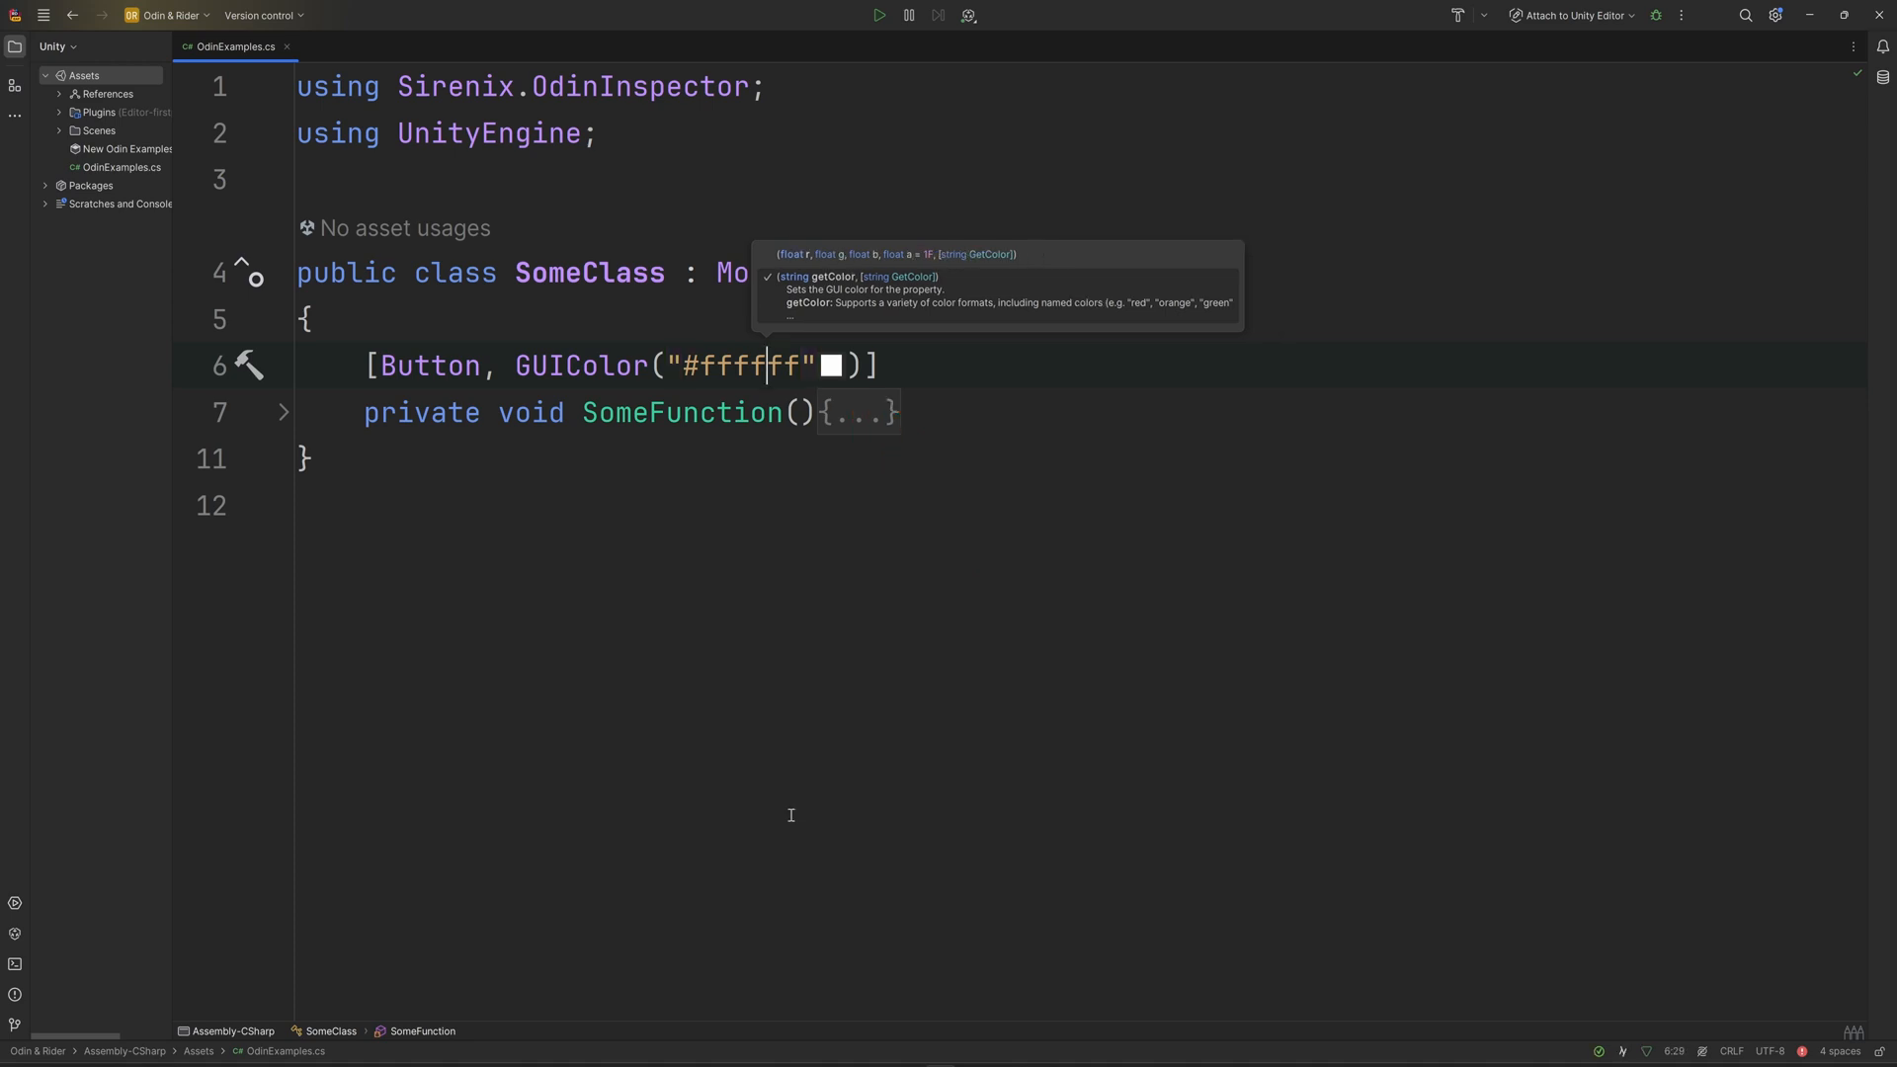
# - Use the Pick color from palette action to change the colour to light cyan #6BE6FF
pyautogui.hotkey('alt', 'Return')
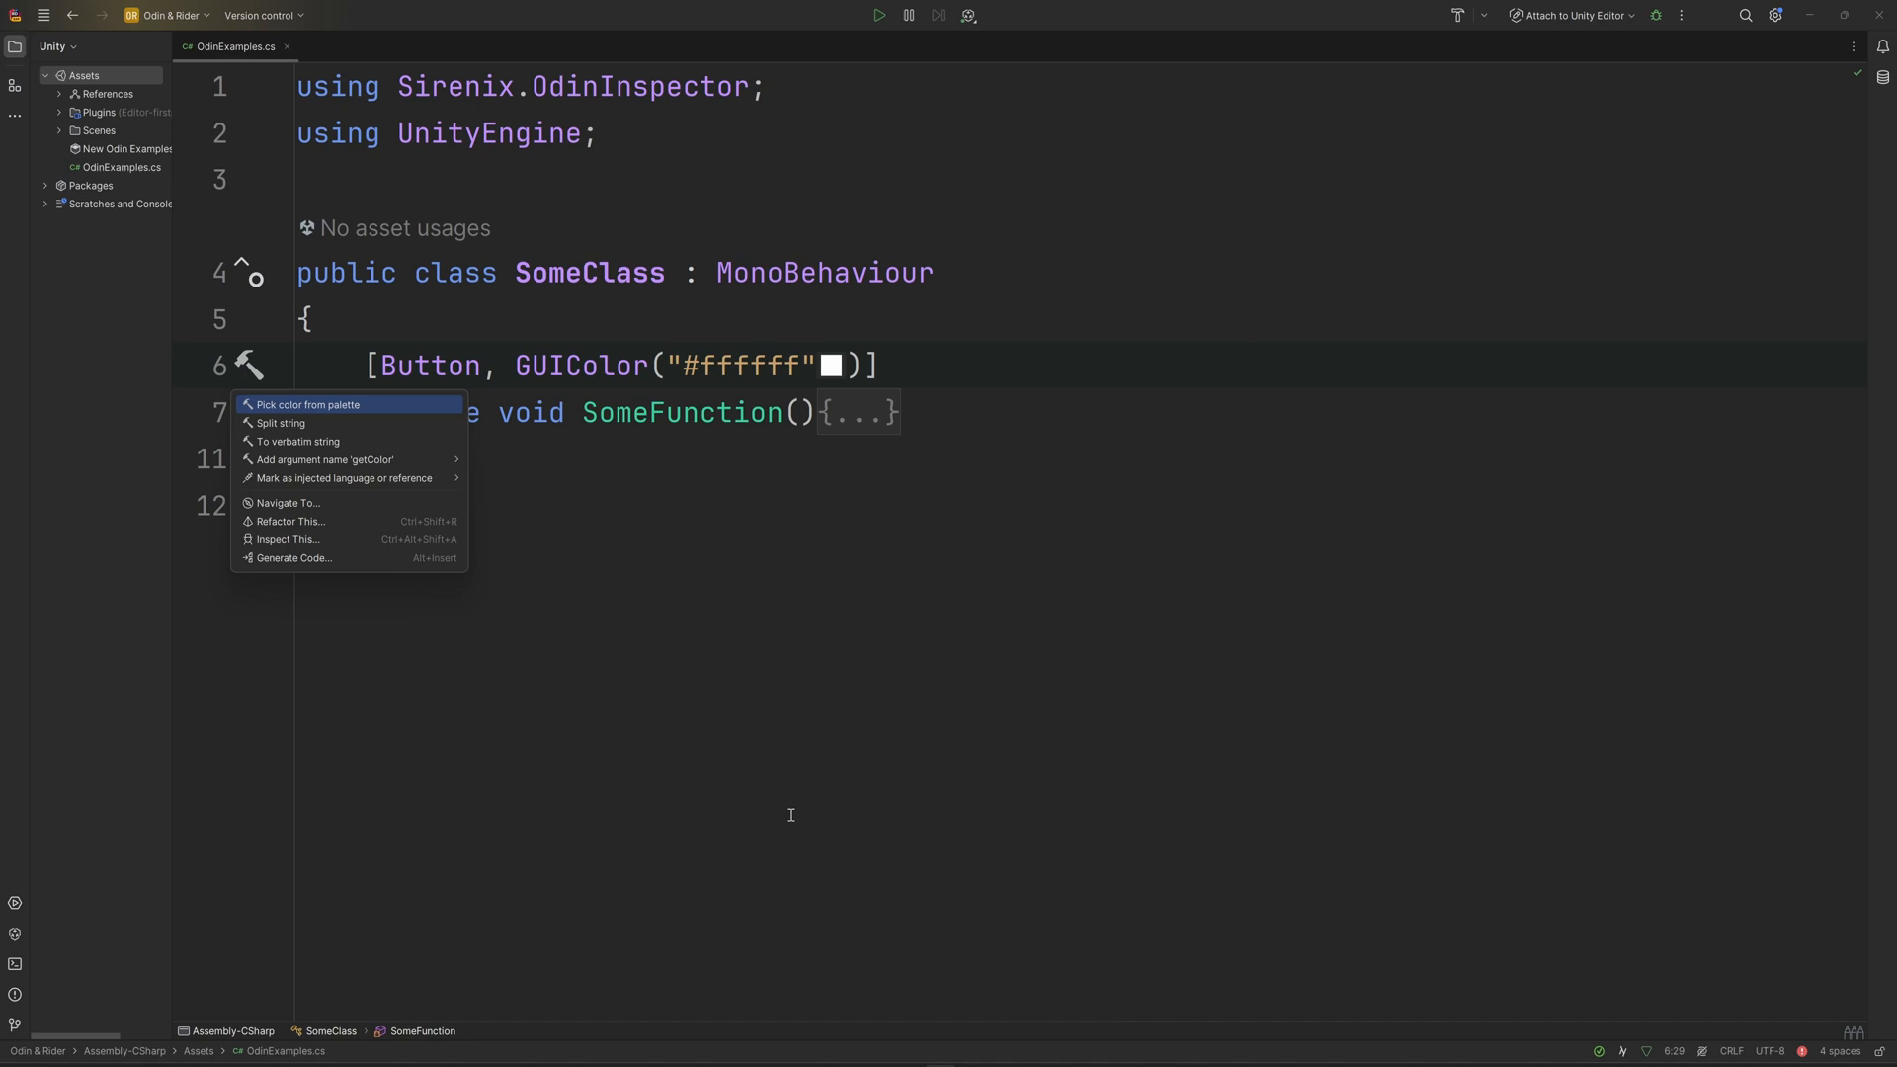
pyautogui.press('Return')
pyautogui.moveTo(872, 546); pyautogui.dragTo(855, 536)
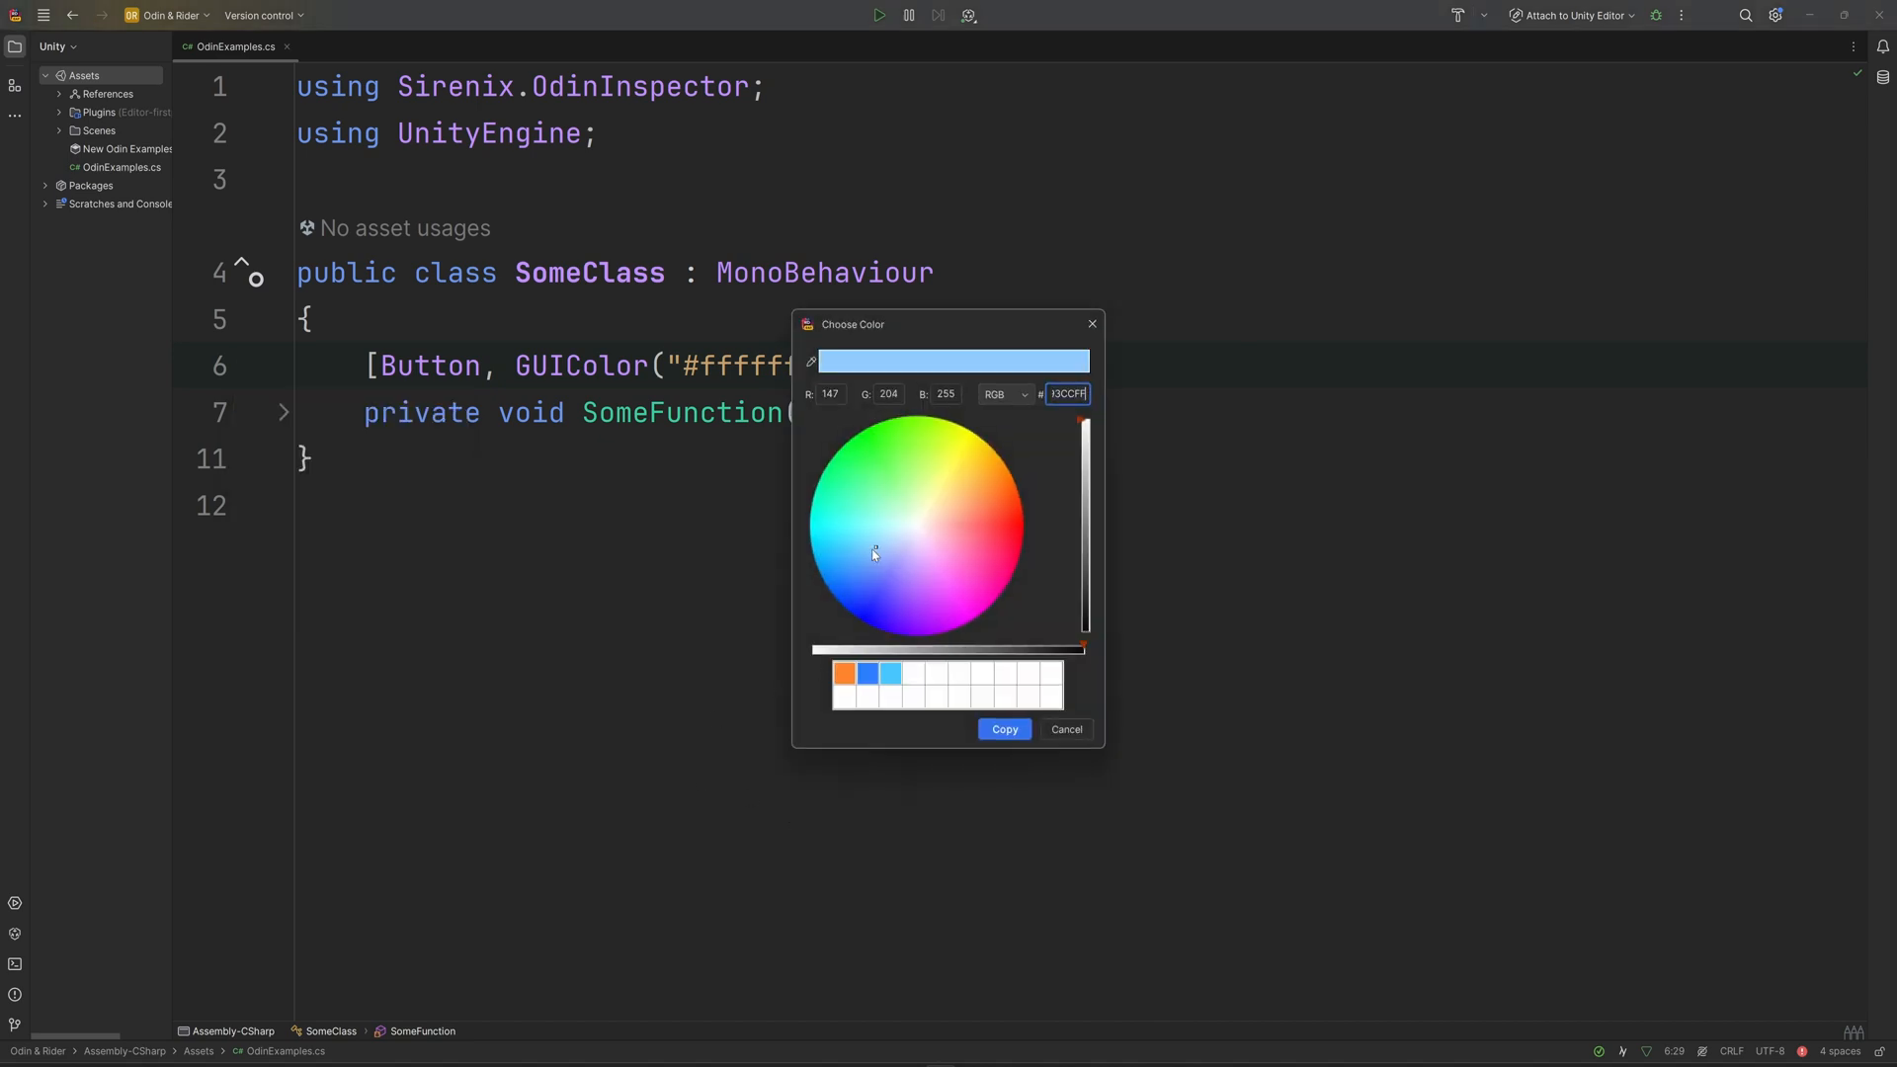
pyautogui.click(1009, 729)
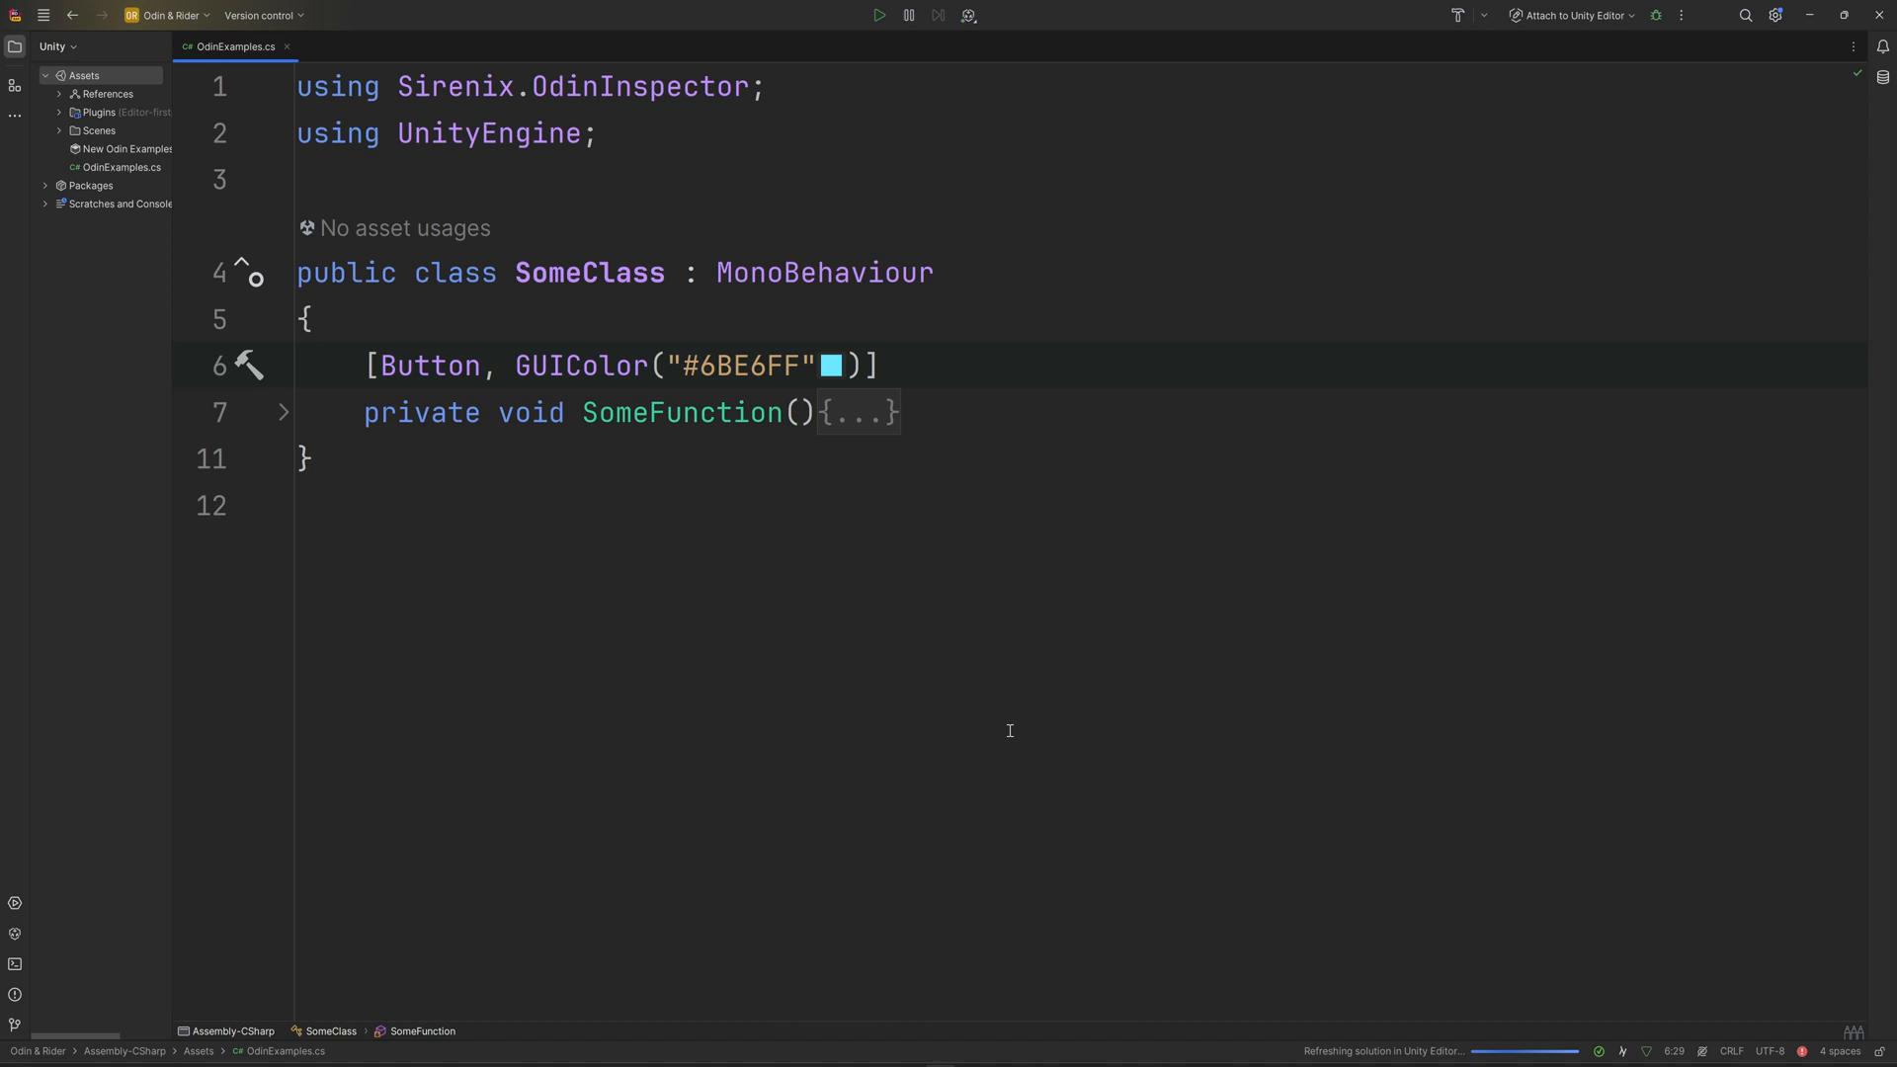
# - Add [InfoBox("$_message")] above the _someGameObject field
pyautogui.click(366, 366)
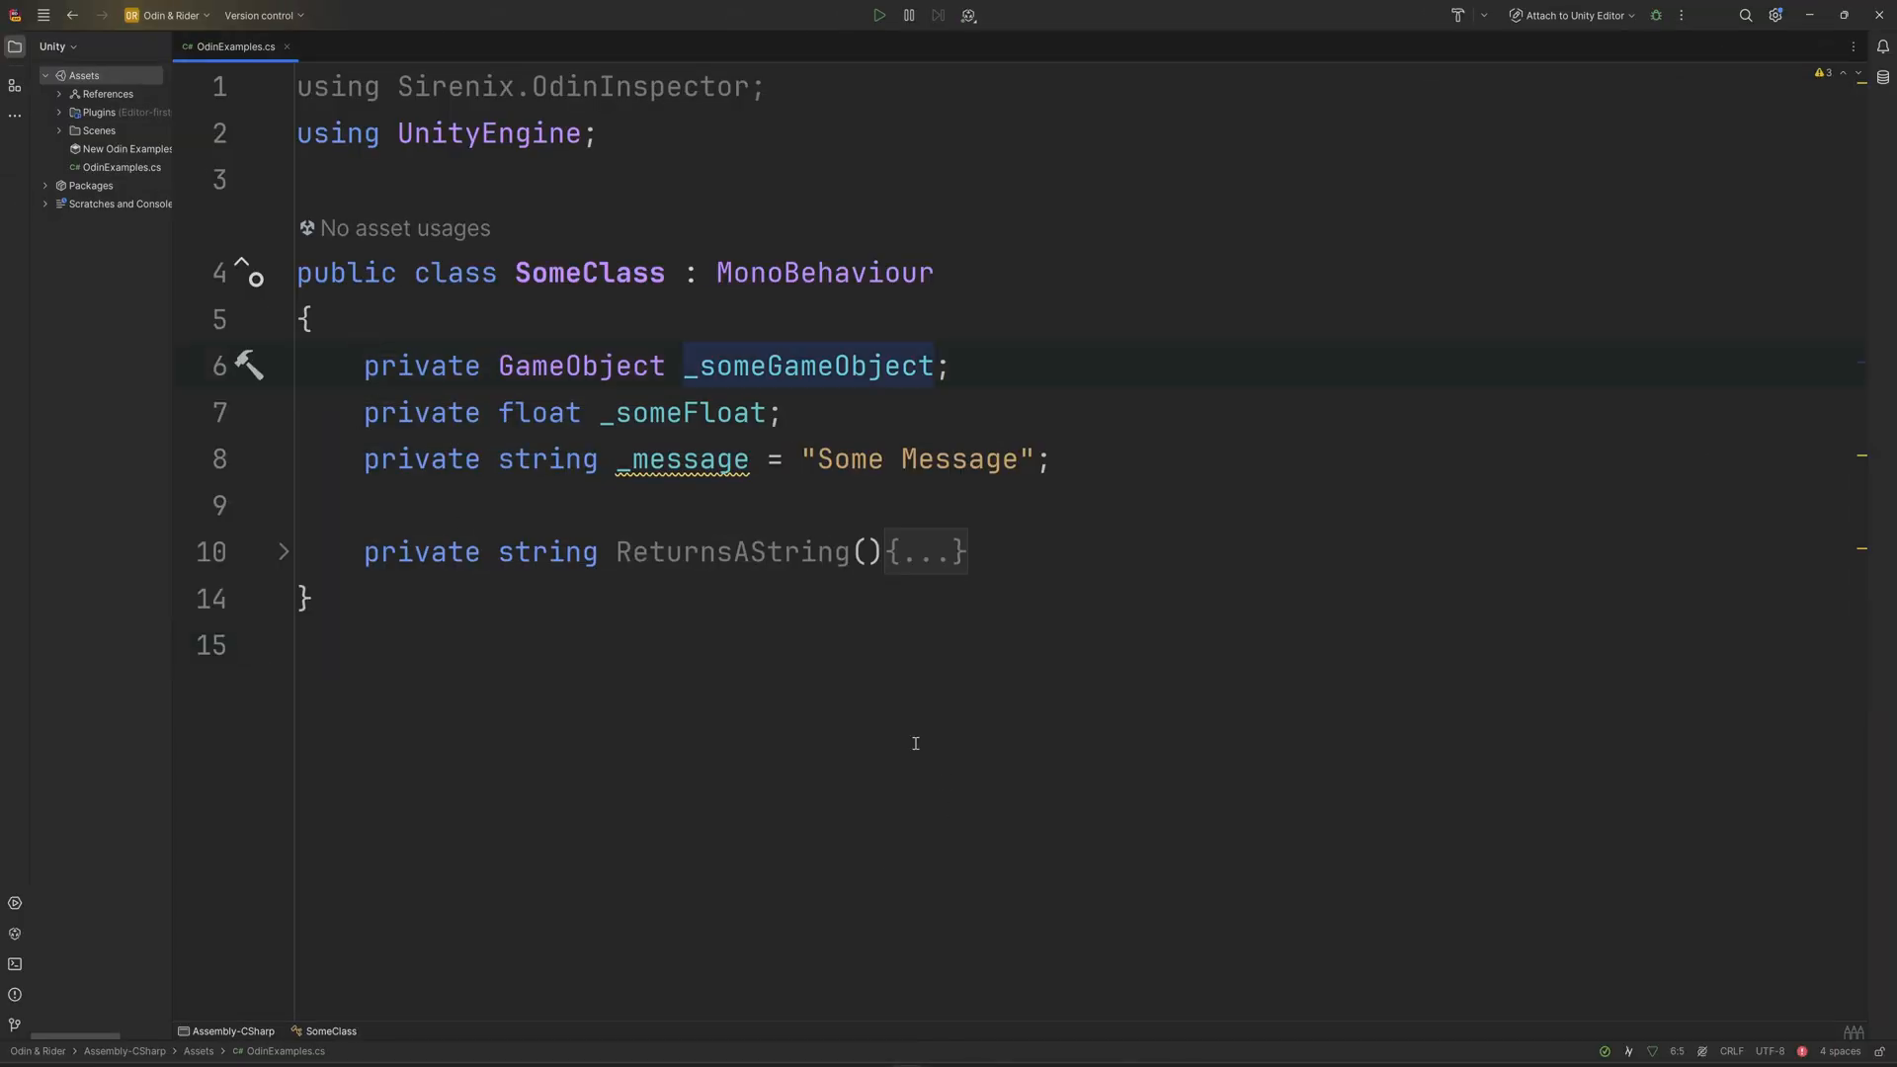
pyautogui.press('Return')
pyautogui.press('Up')
pyautogui.write('[In')
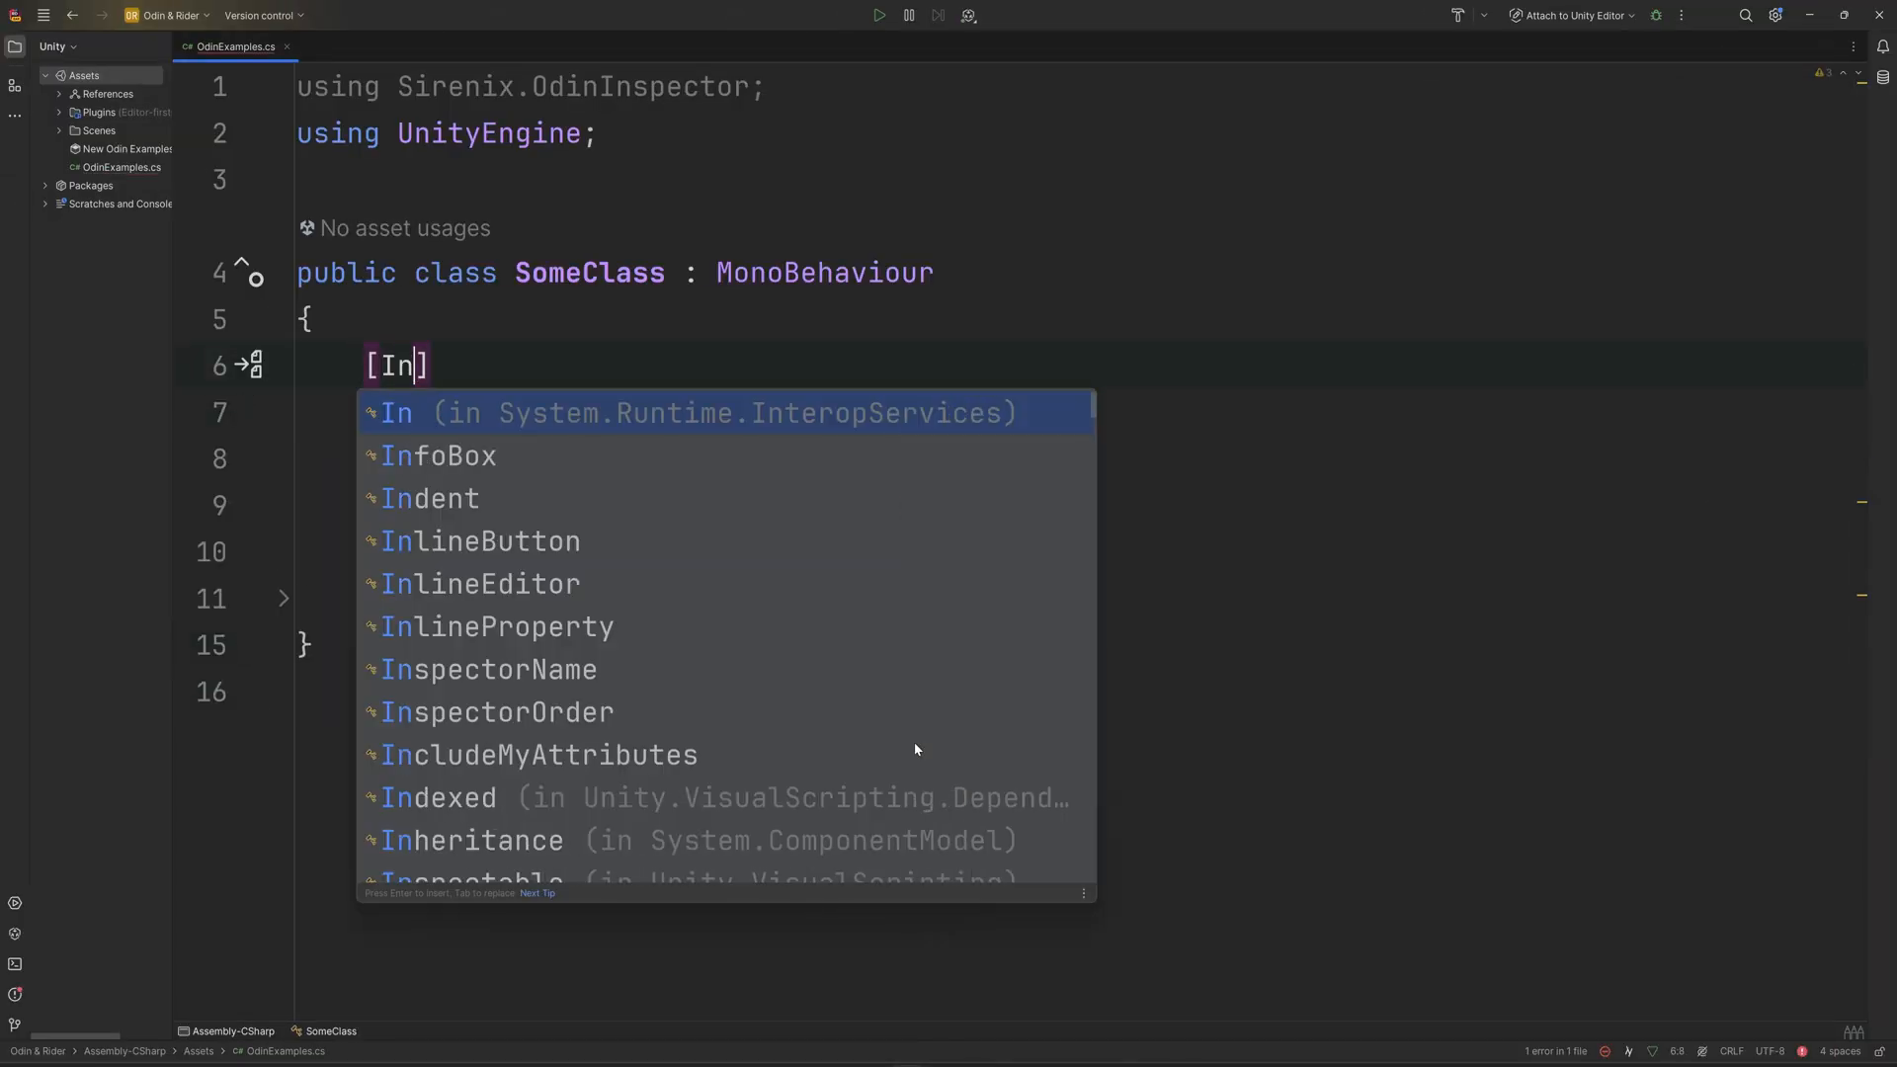
pyautogui.press('Down')
pyautogui.press('Return')
pyautogui.write('"')
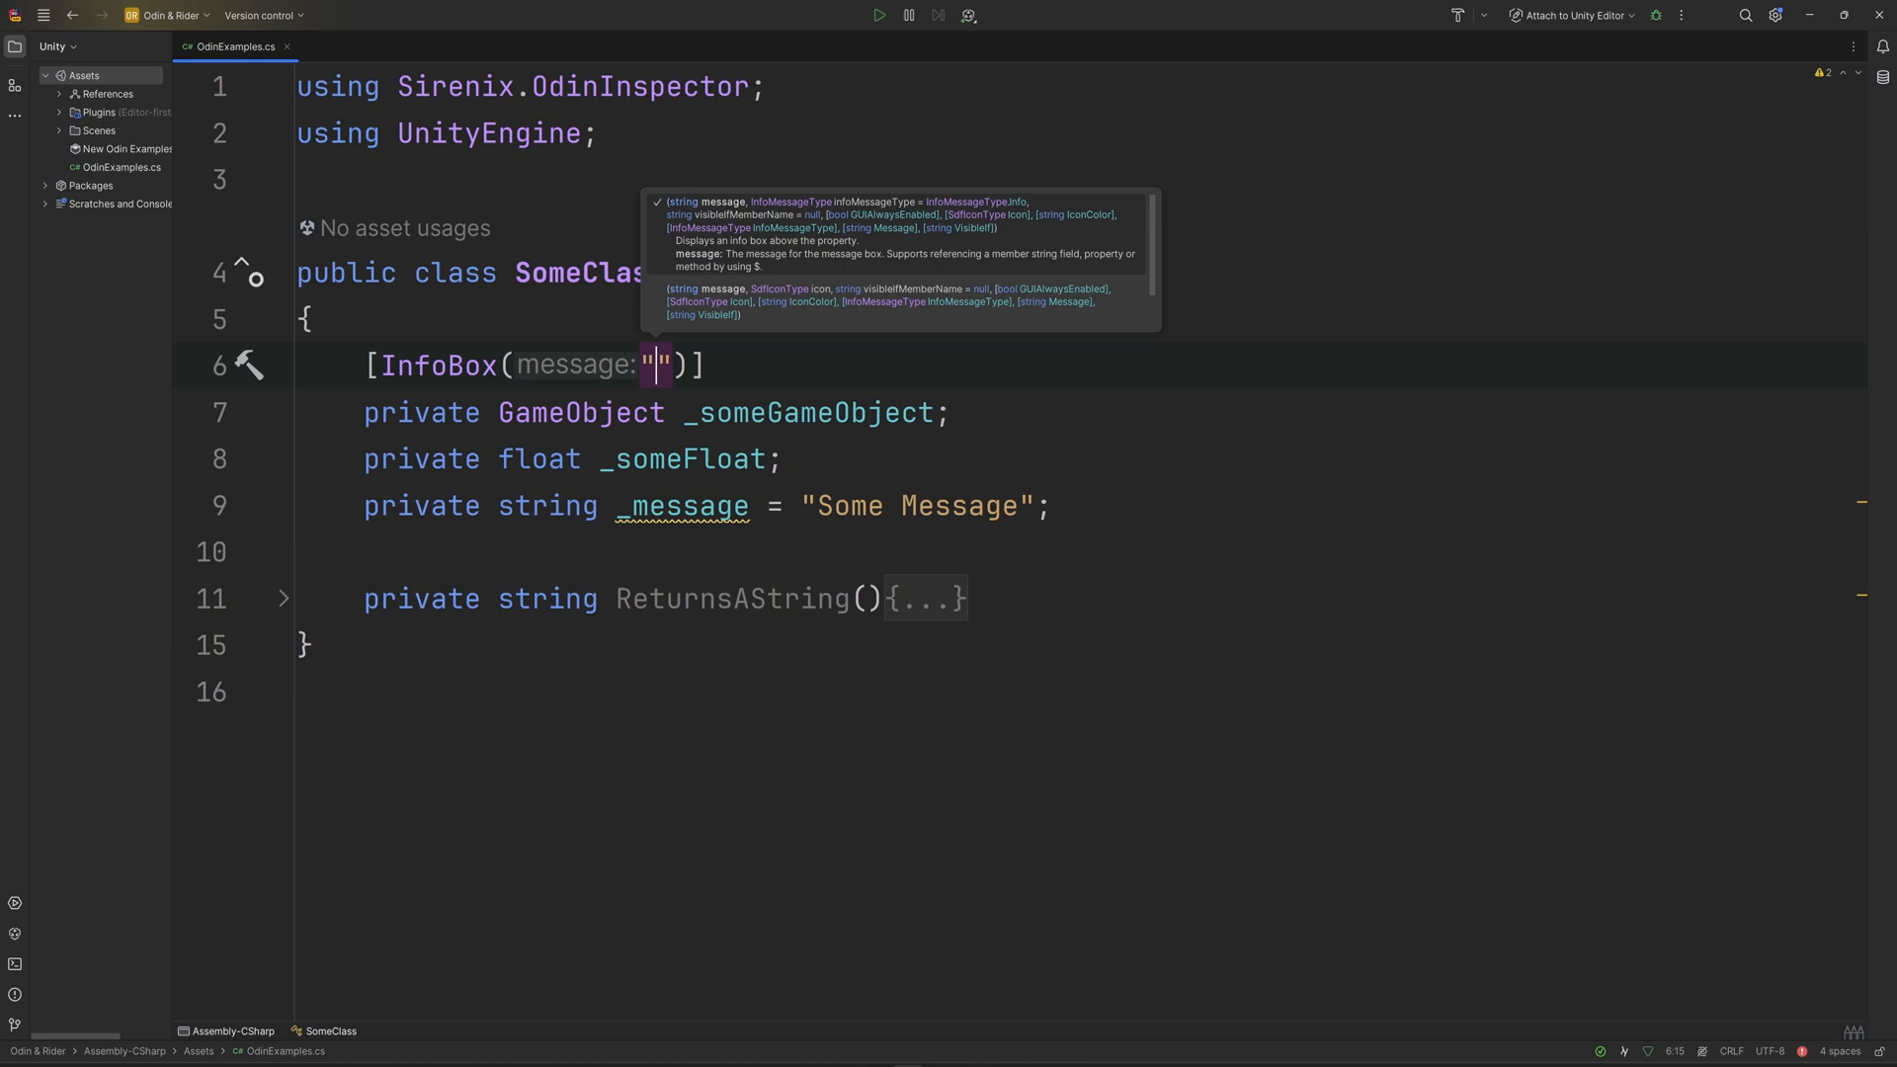
pyautogui.write('$')
pyautogui.press('Return')
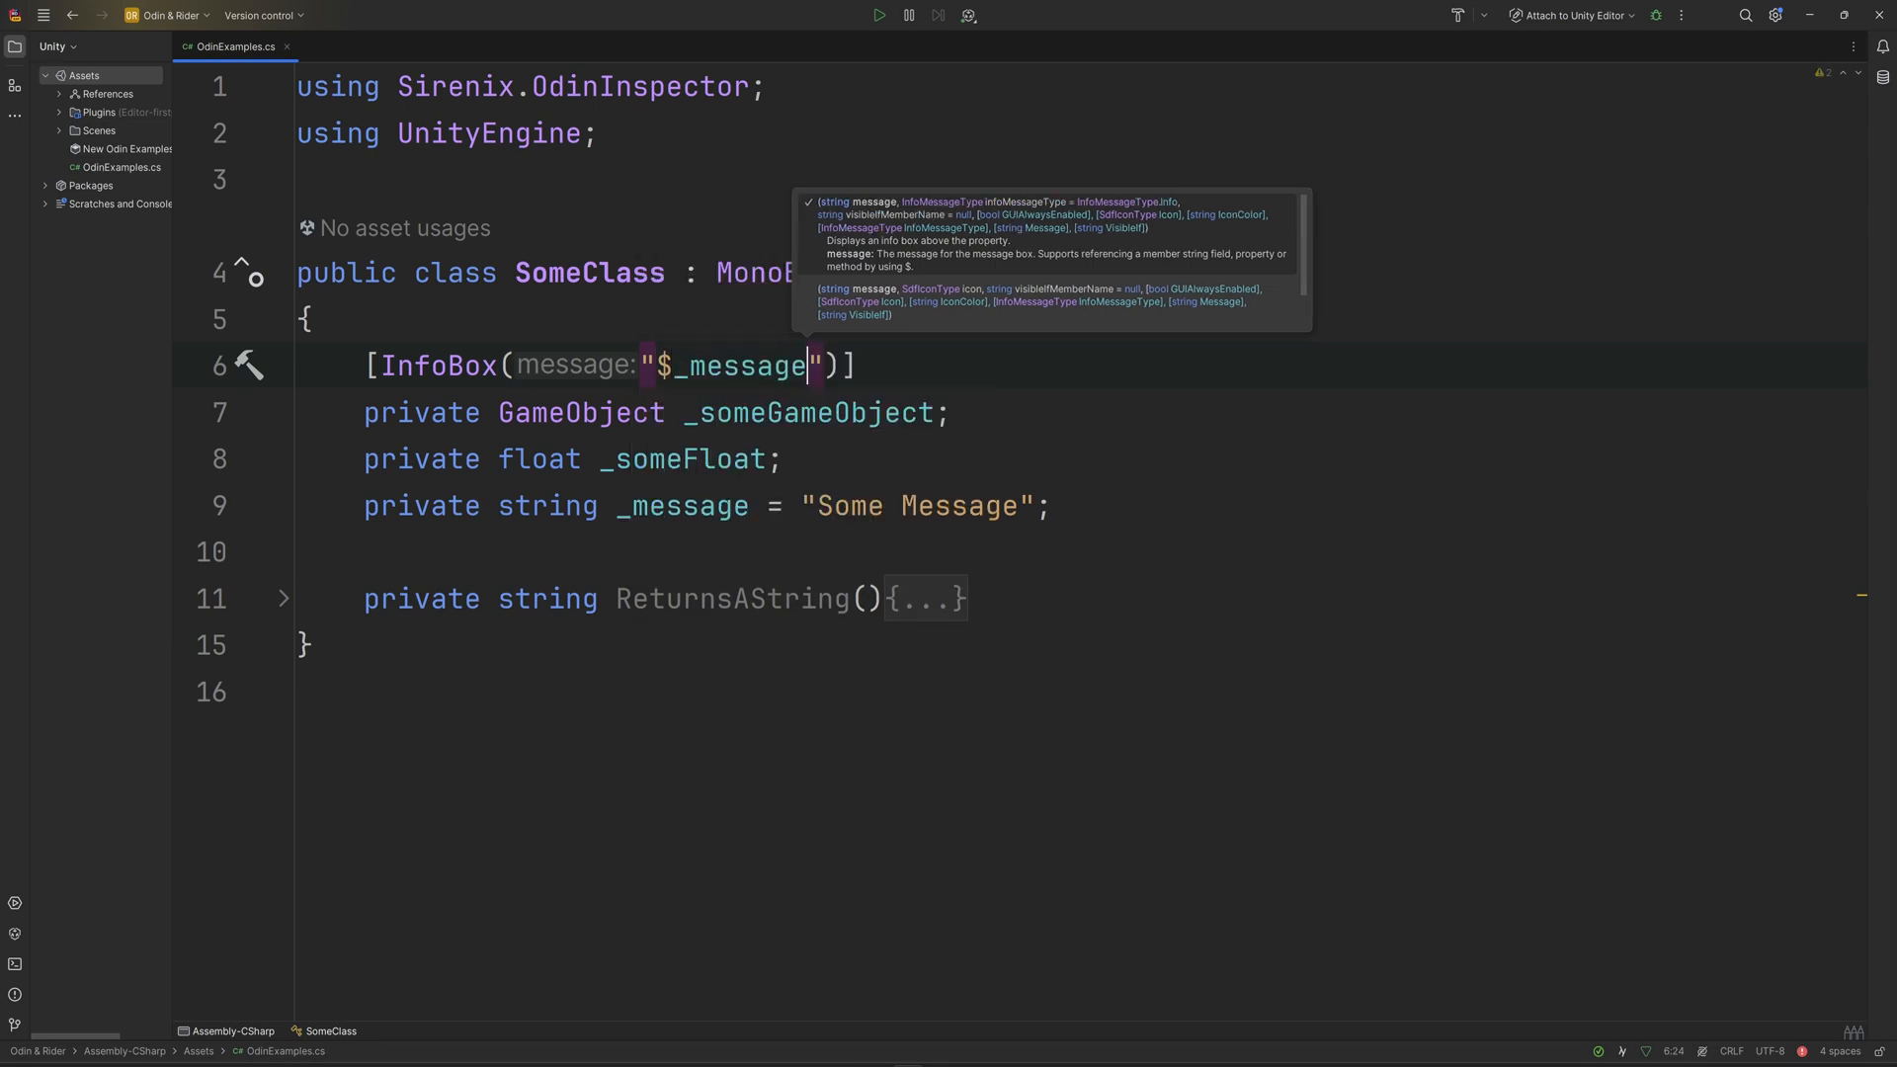
pyautogui.press('Escape')
pyautogui.press('Down')
pyautogui.press('Down')
# - Add [InfoBox("$ReturnsAString")] above the _someFloat field
pyautogui.press('Home')
pyautogui.press('Return')
pyautogui.press('Up')
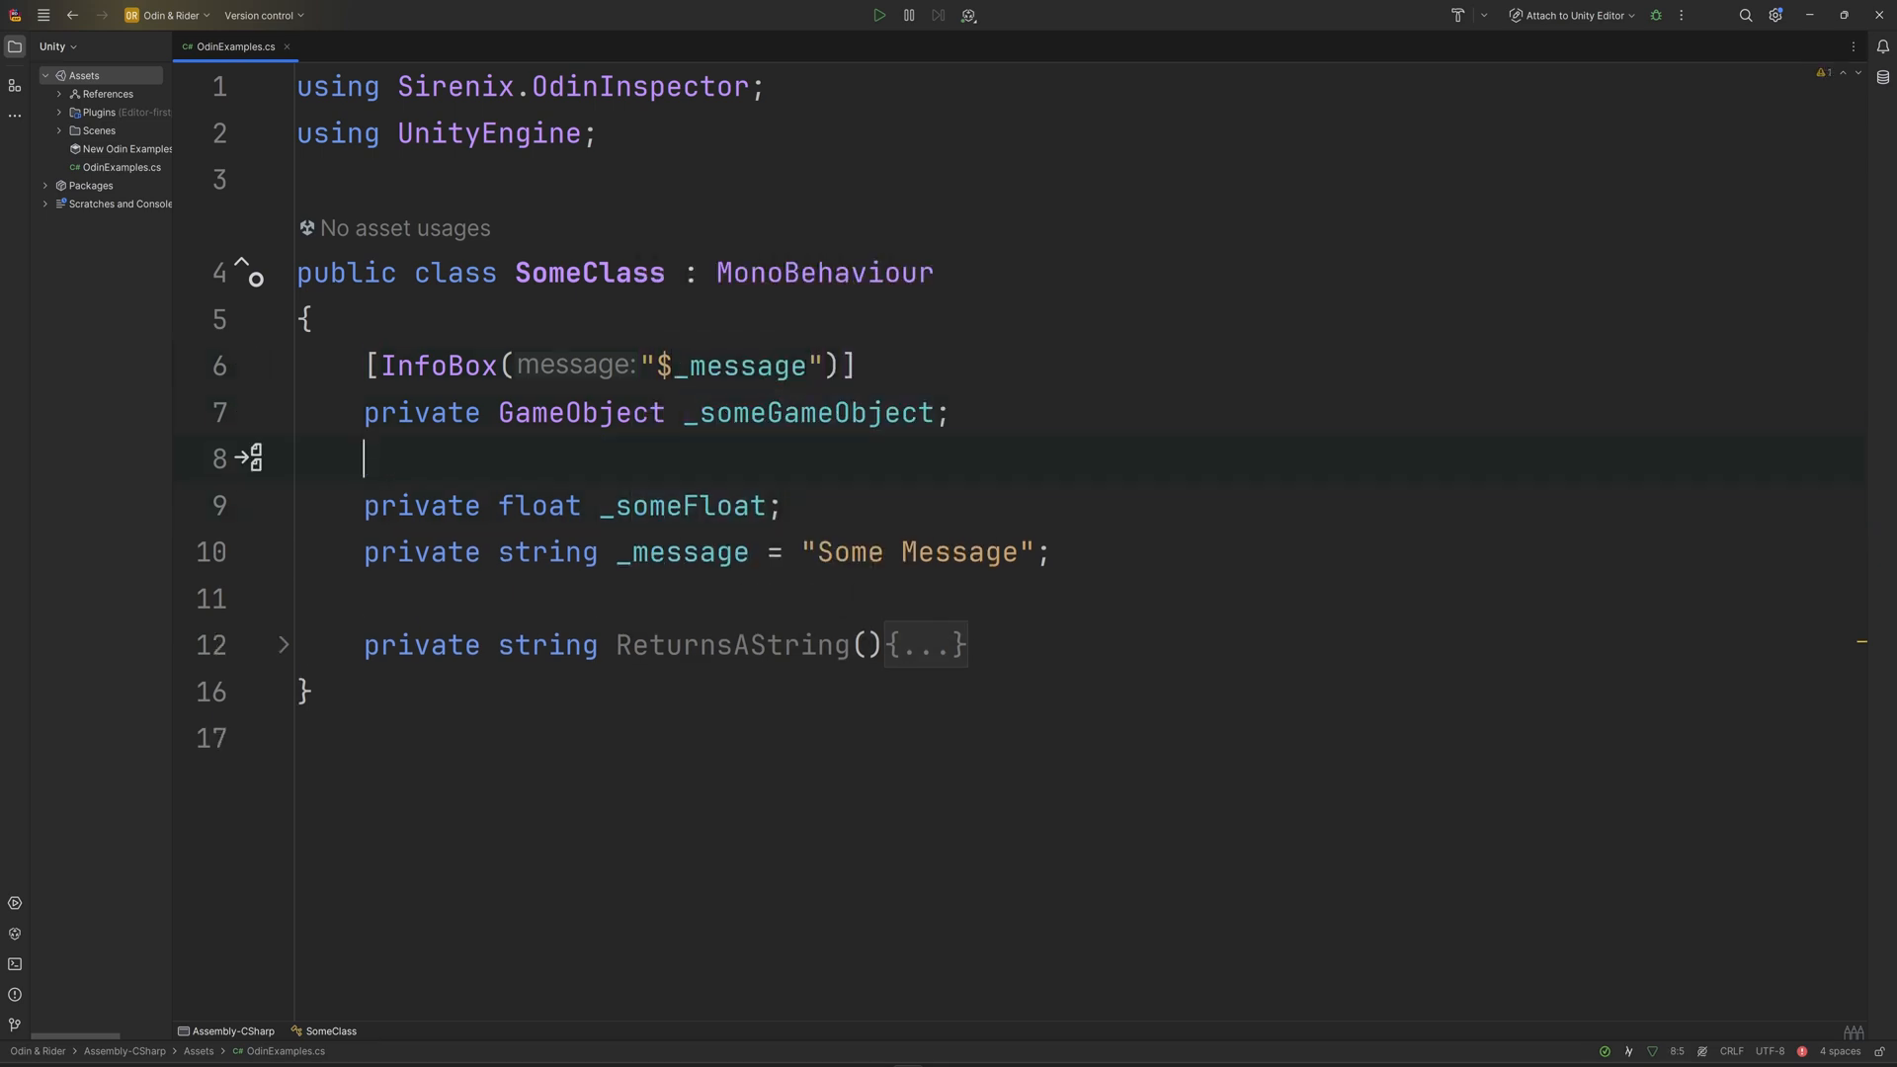
pyautogui.write('[Info')
pyautogui.press('Return')
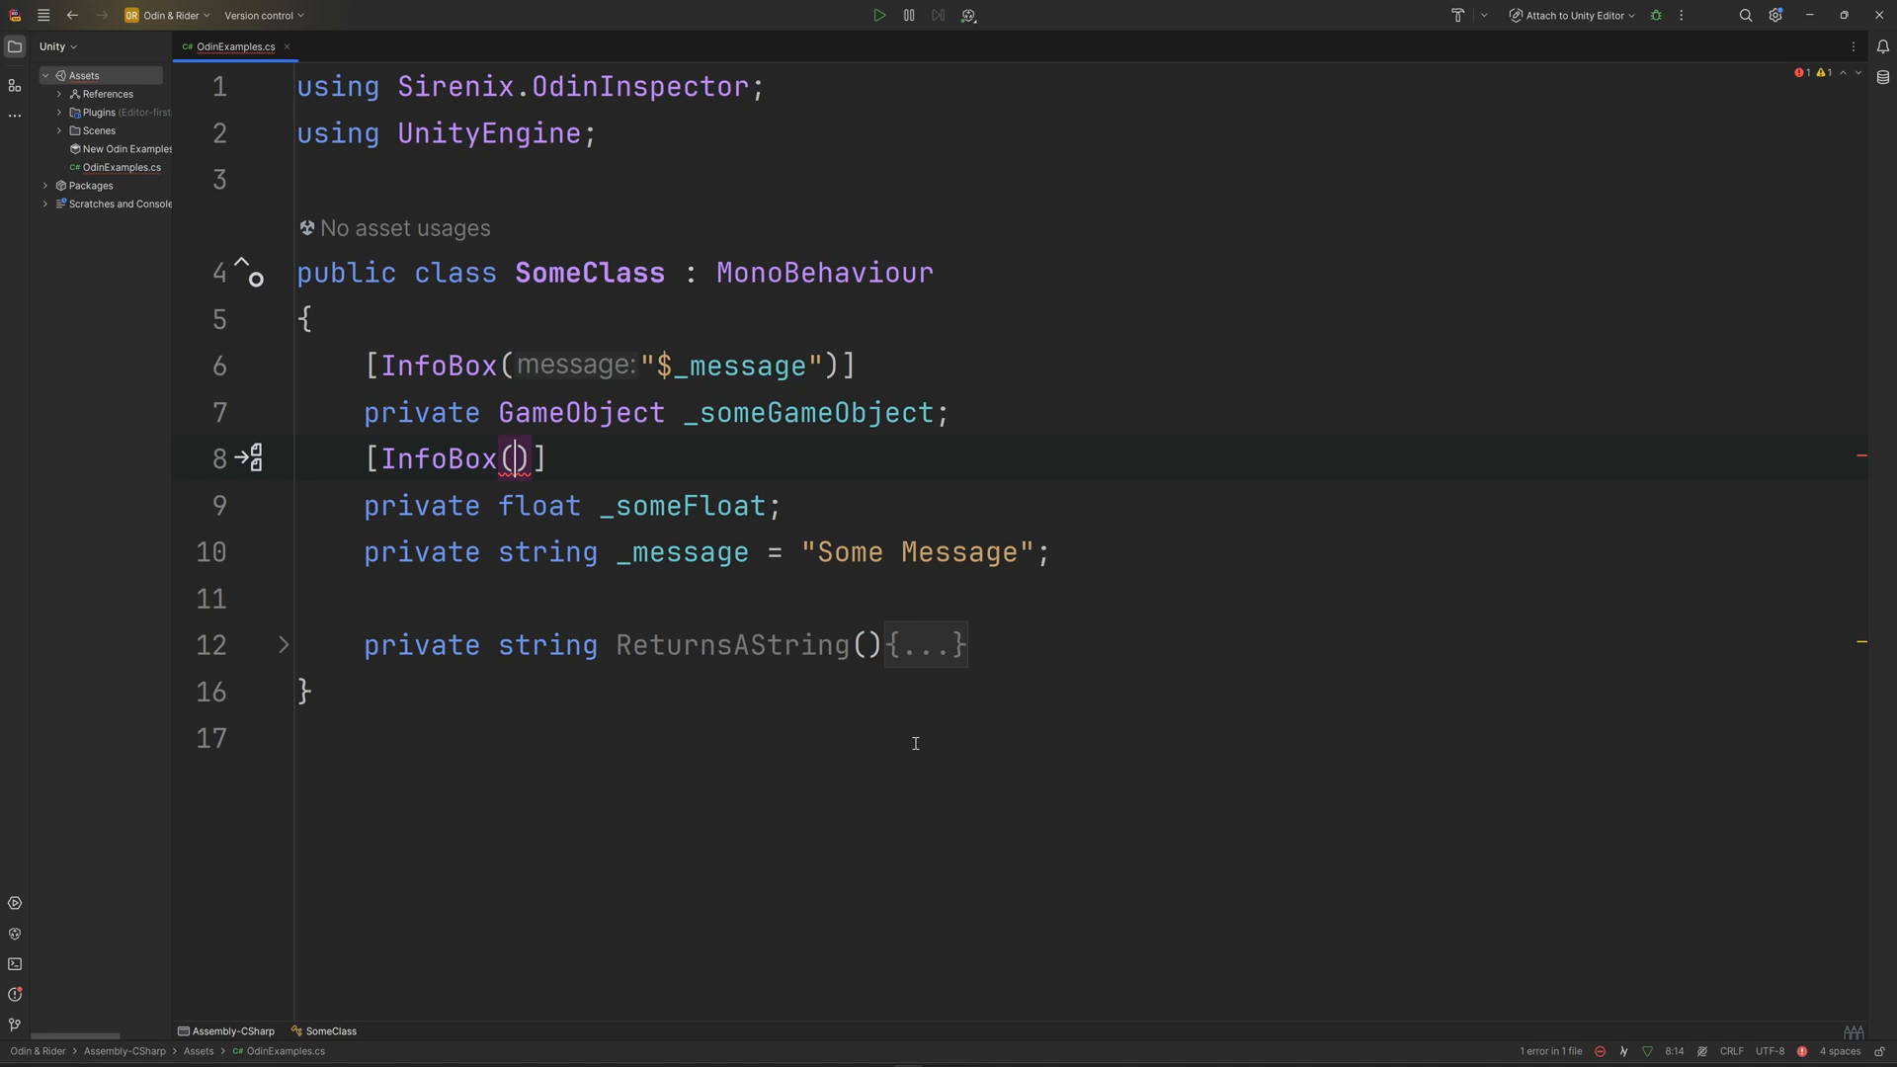
pyautogui.write('"$')
pyautogui.press('Down')
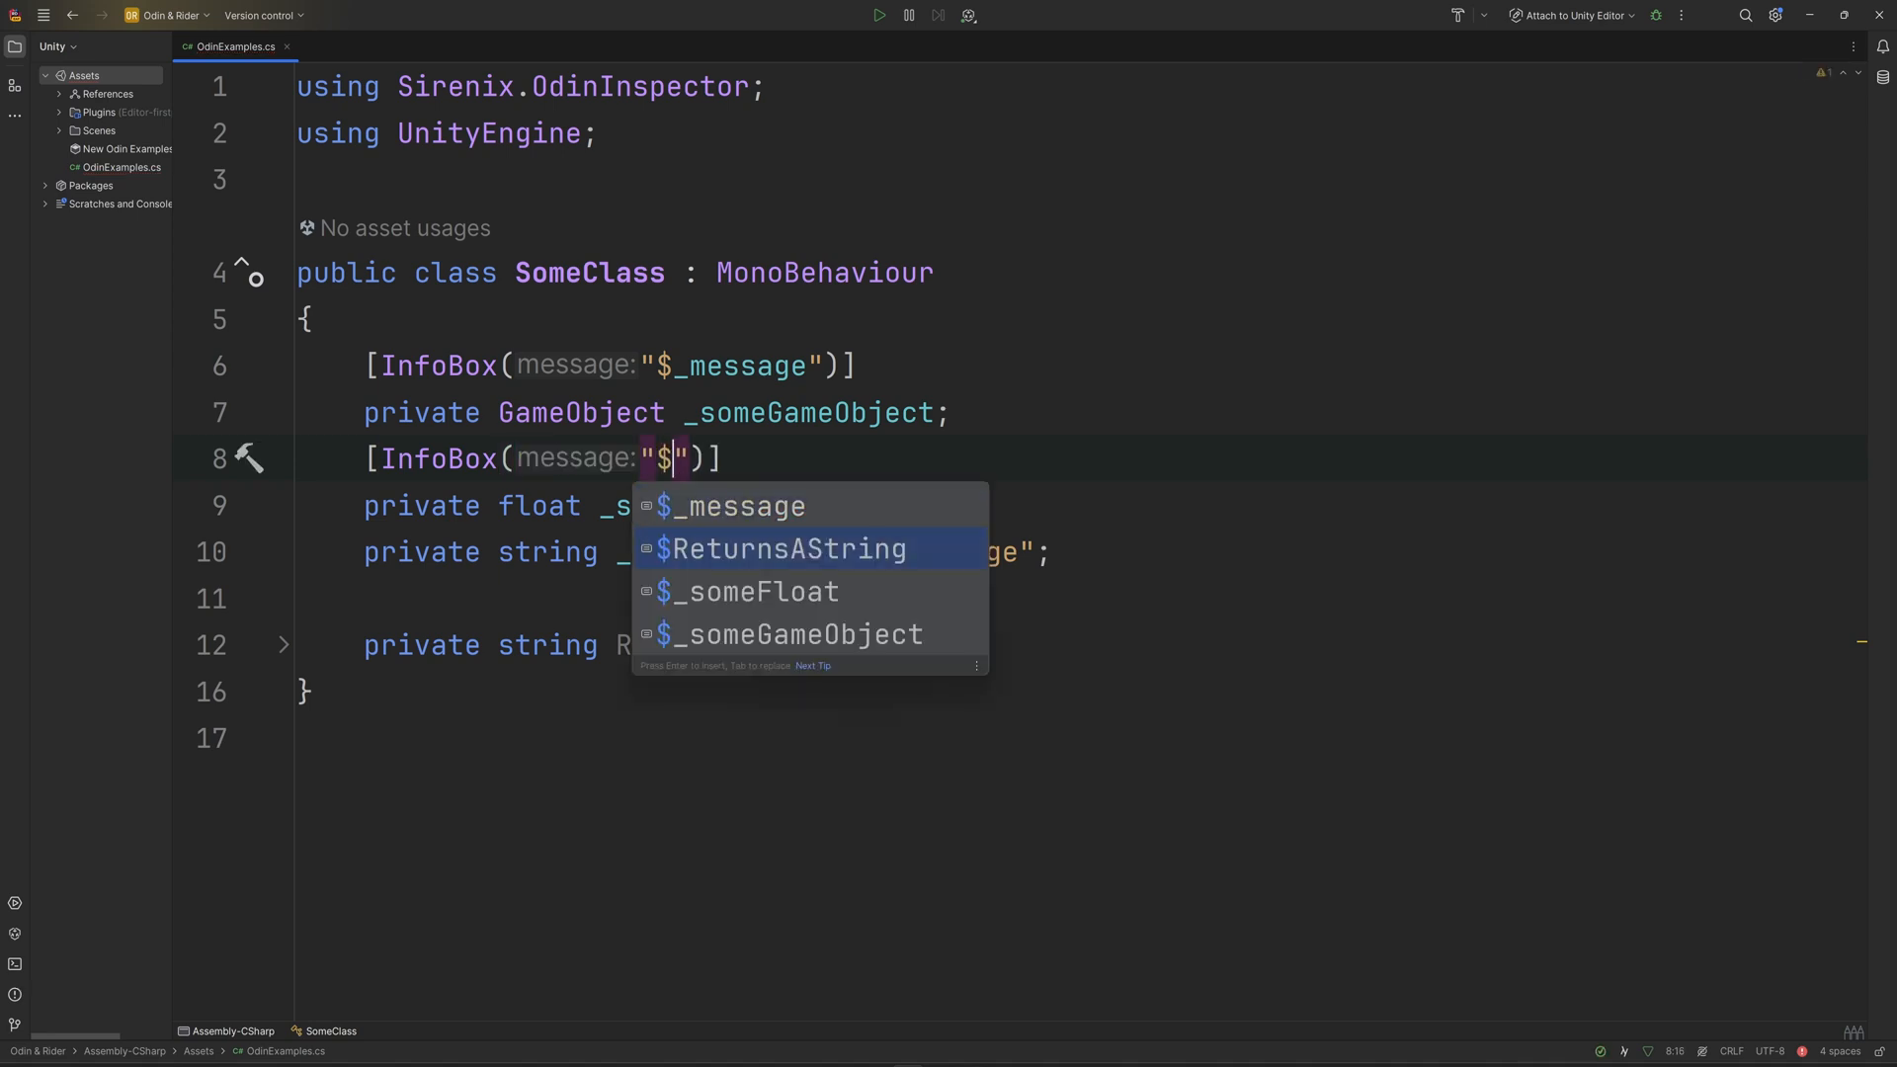
pyautogui.press('Return')
pyautogui.press('End')
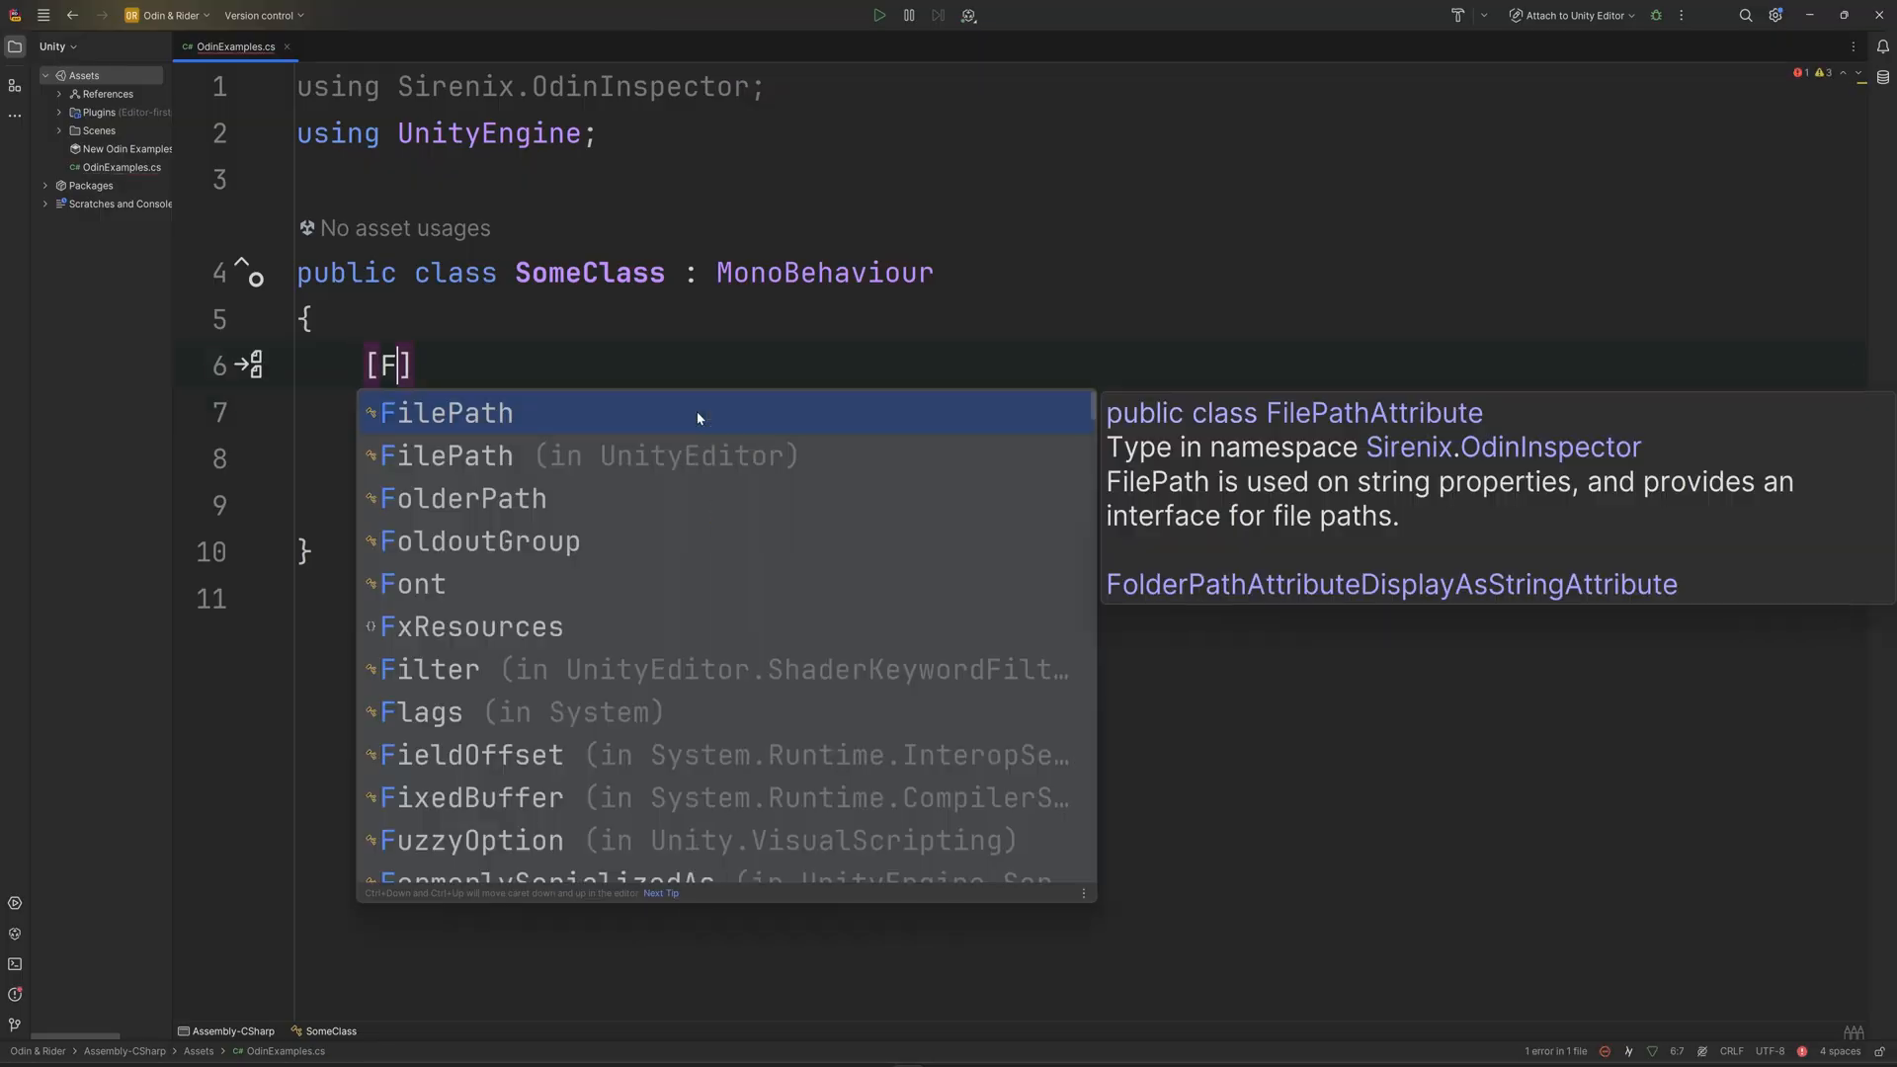
# - Add [FilePath(ParentFolder = "Assets")] above _someFile
pyautogui.press('Return')
pyautogui.write('(p')
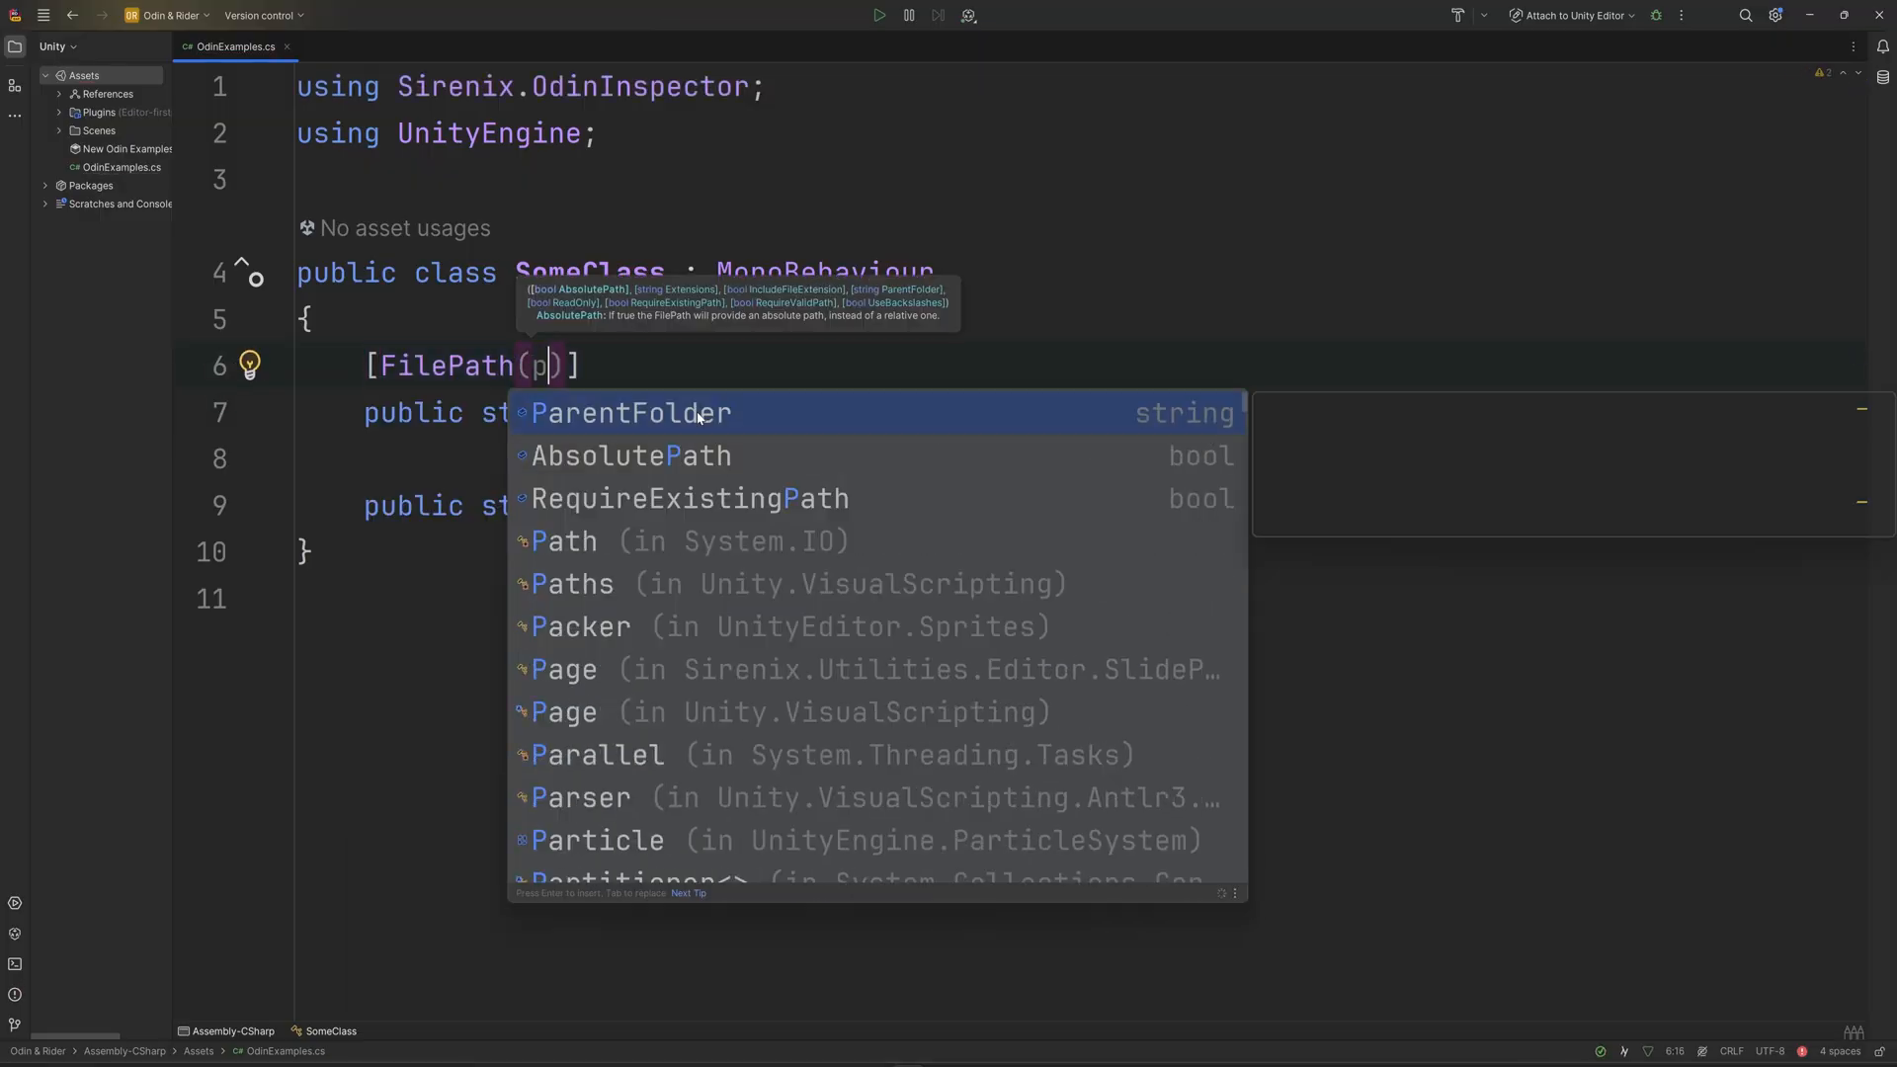
pyautogui.press('Return')
pyautogui.write('"')
pyautogui.press('Return')
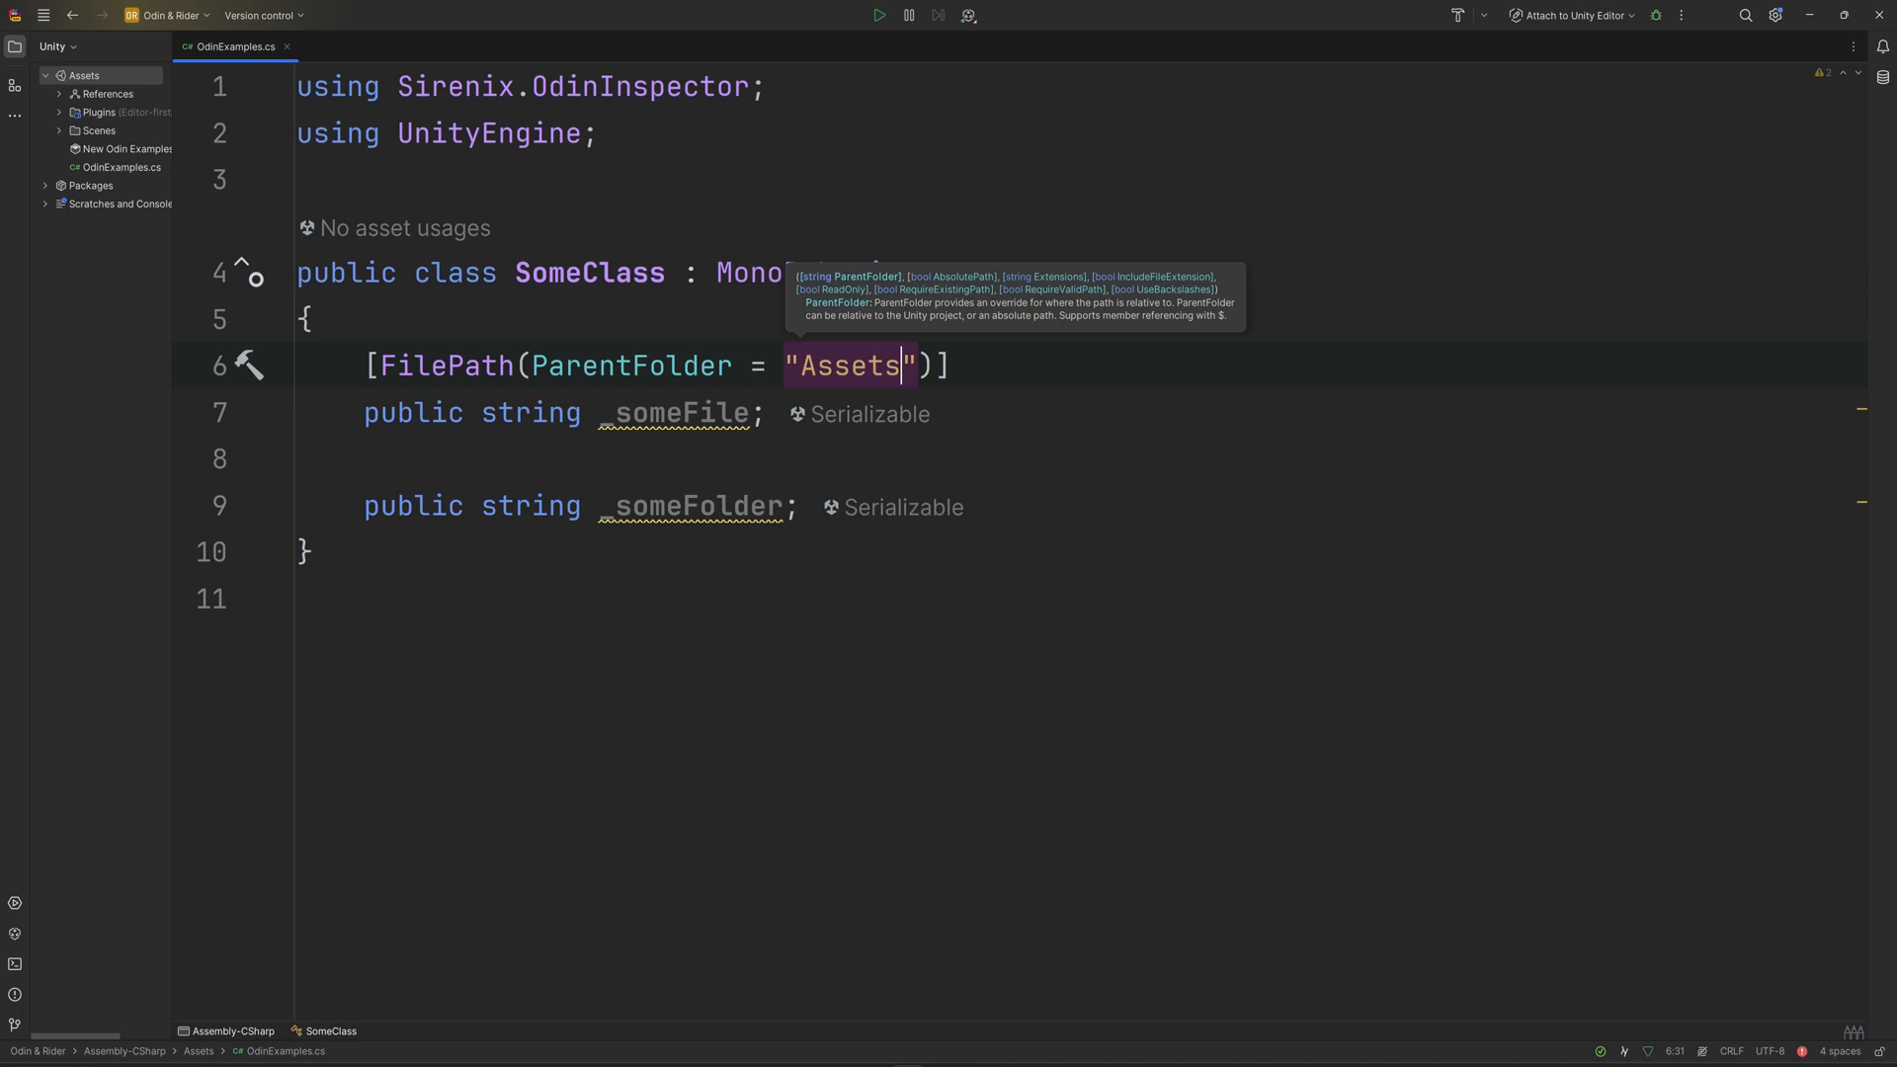
# - Add [FolderPath(ParentFolder = "Packages")] above _someFolder
pyautogui.press('Down')
pyautogui.press('Down')
pyautogui.press('Tab')
pyautogui.write('[')
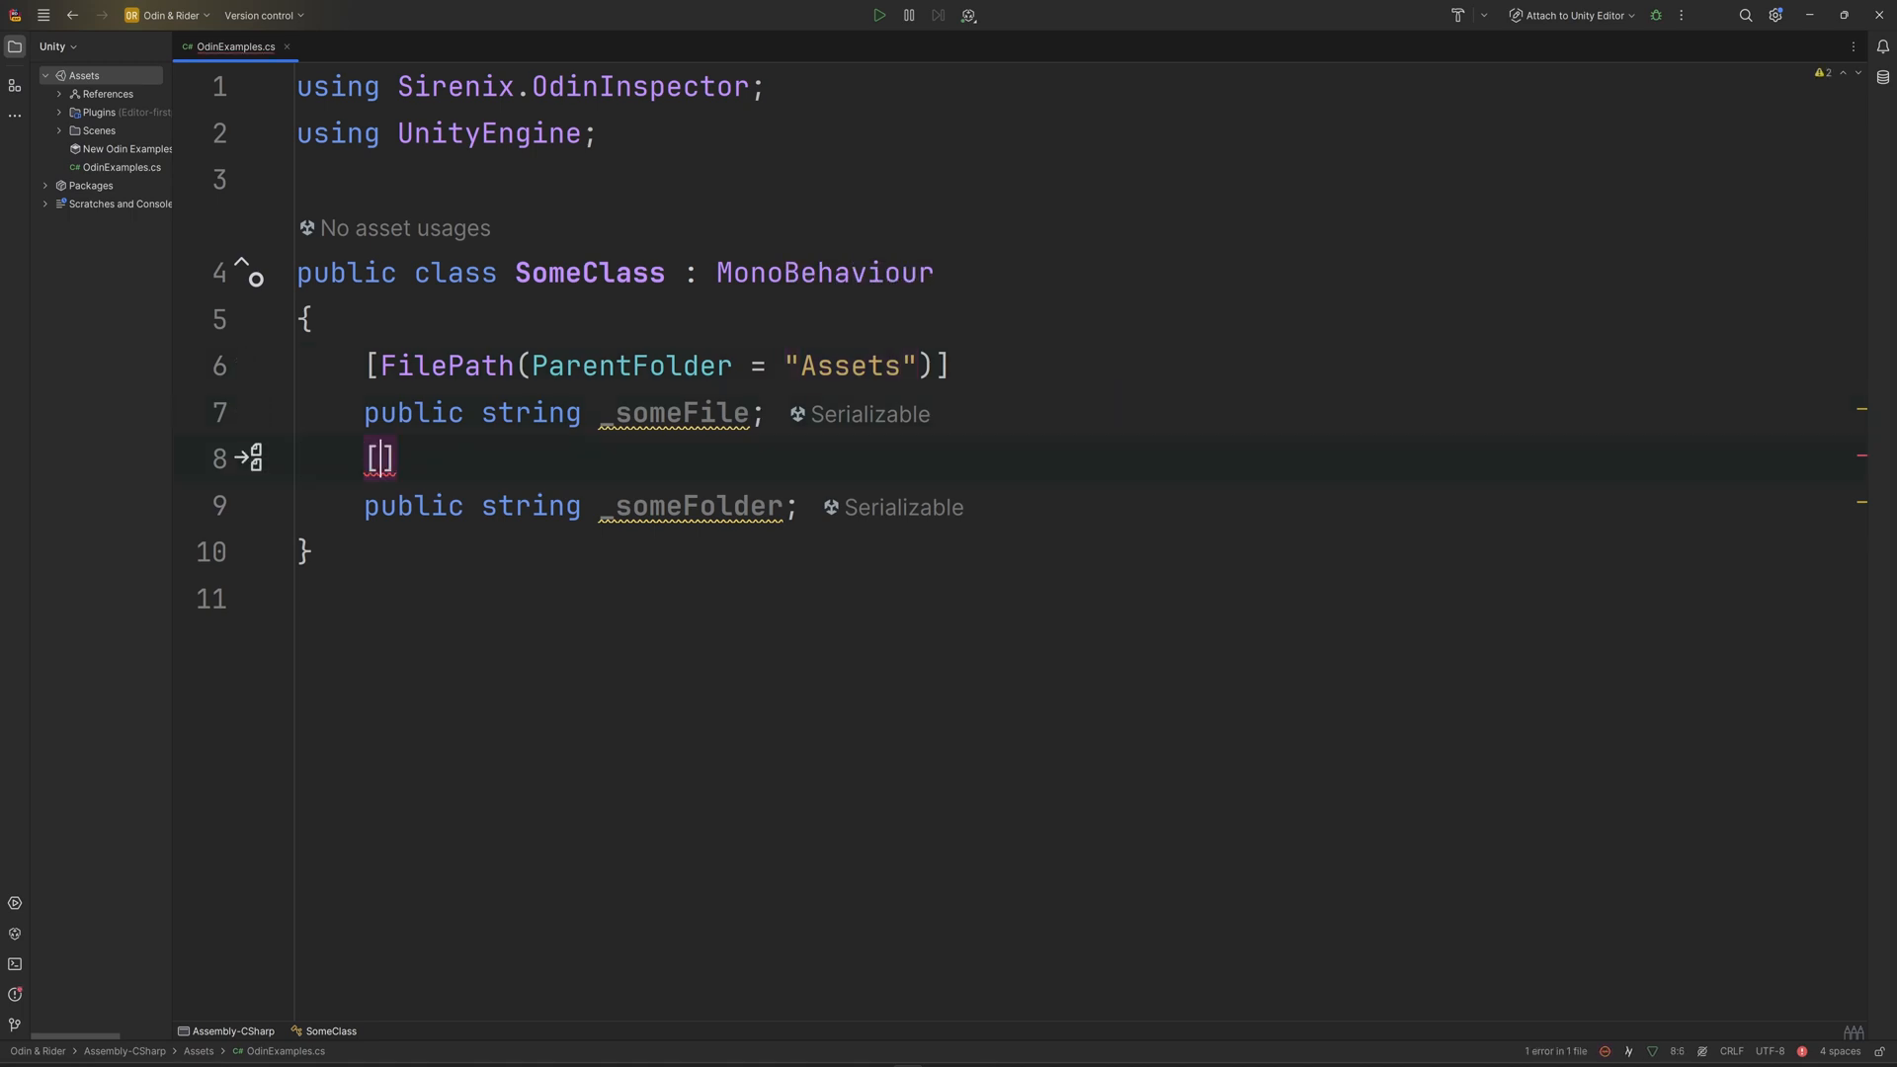
pyautogui.write('F')
pyautogui.write('(')
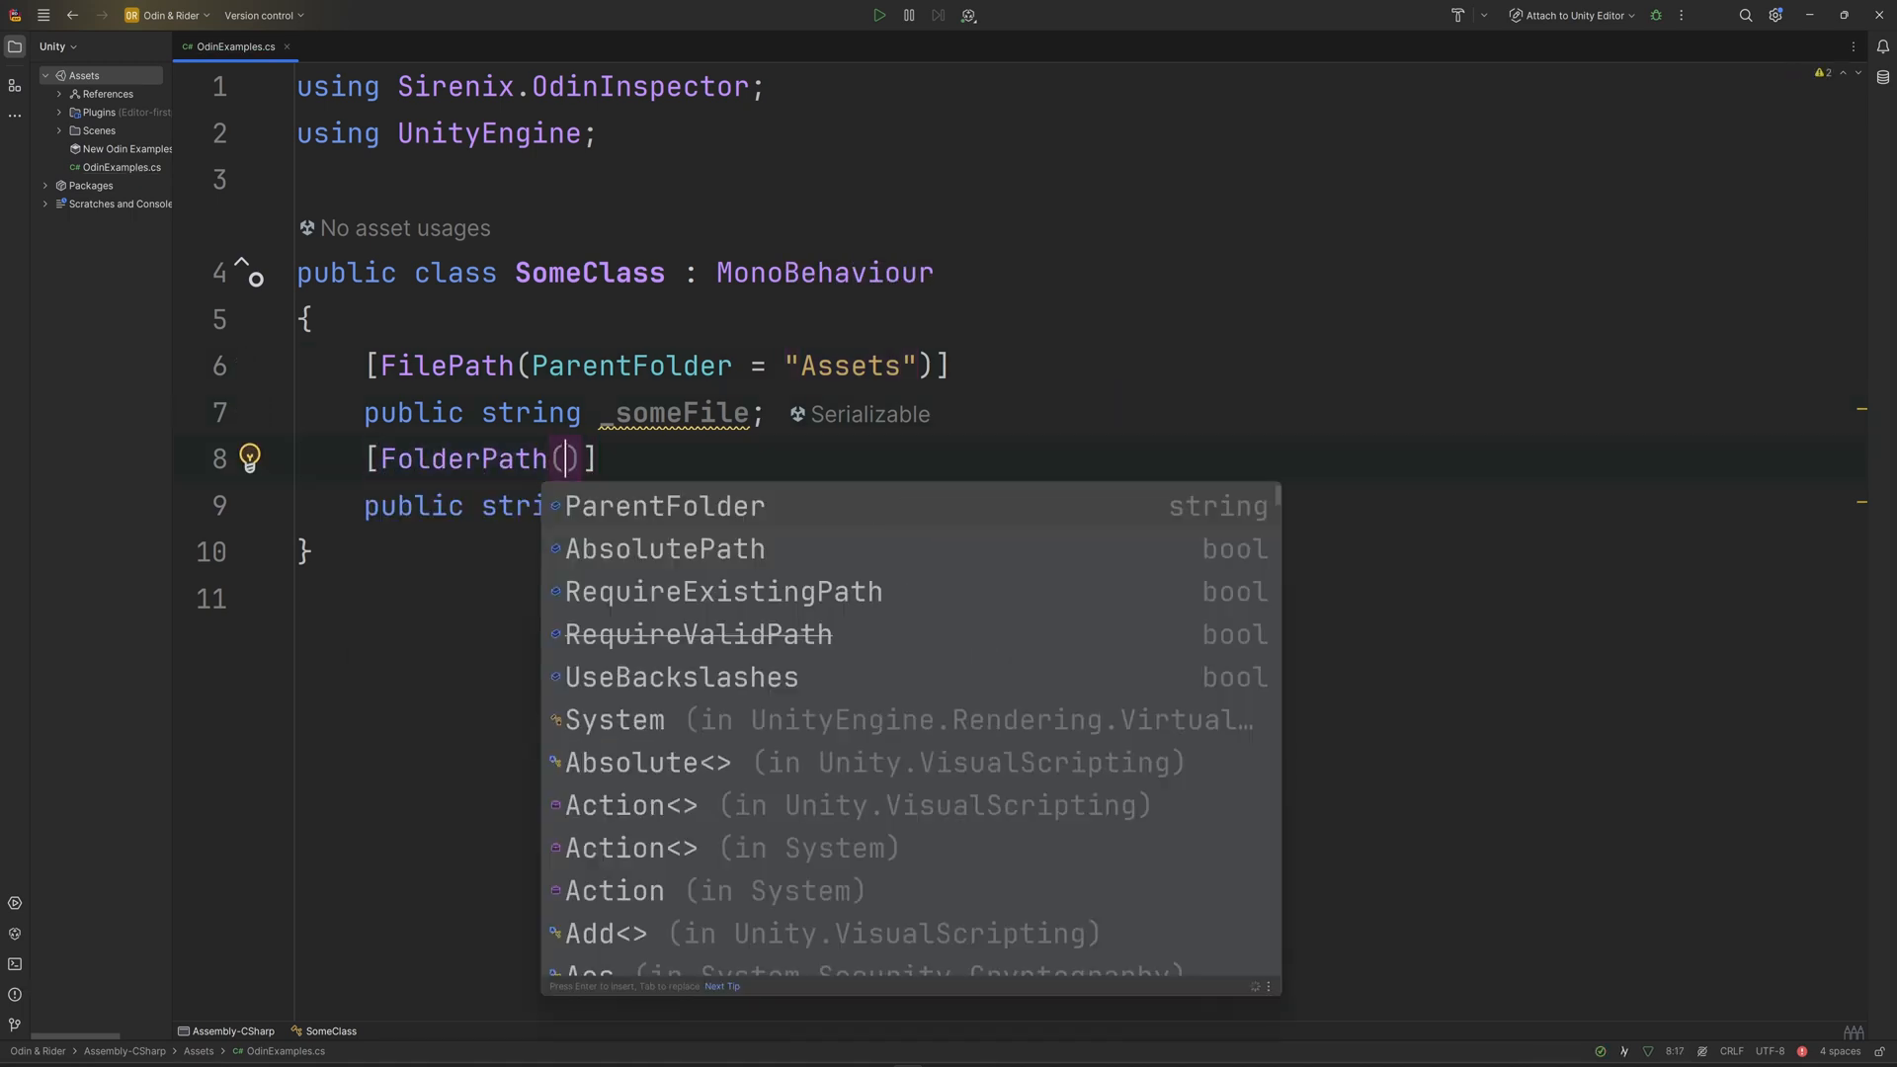
pyautogui.write('p')
pyautogui.press('Return')
pyautogui.write('"')
pyautogui.press('Down')
pyautogui.press('Return')
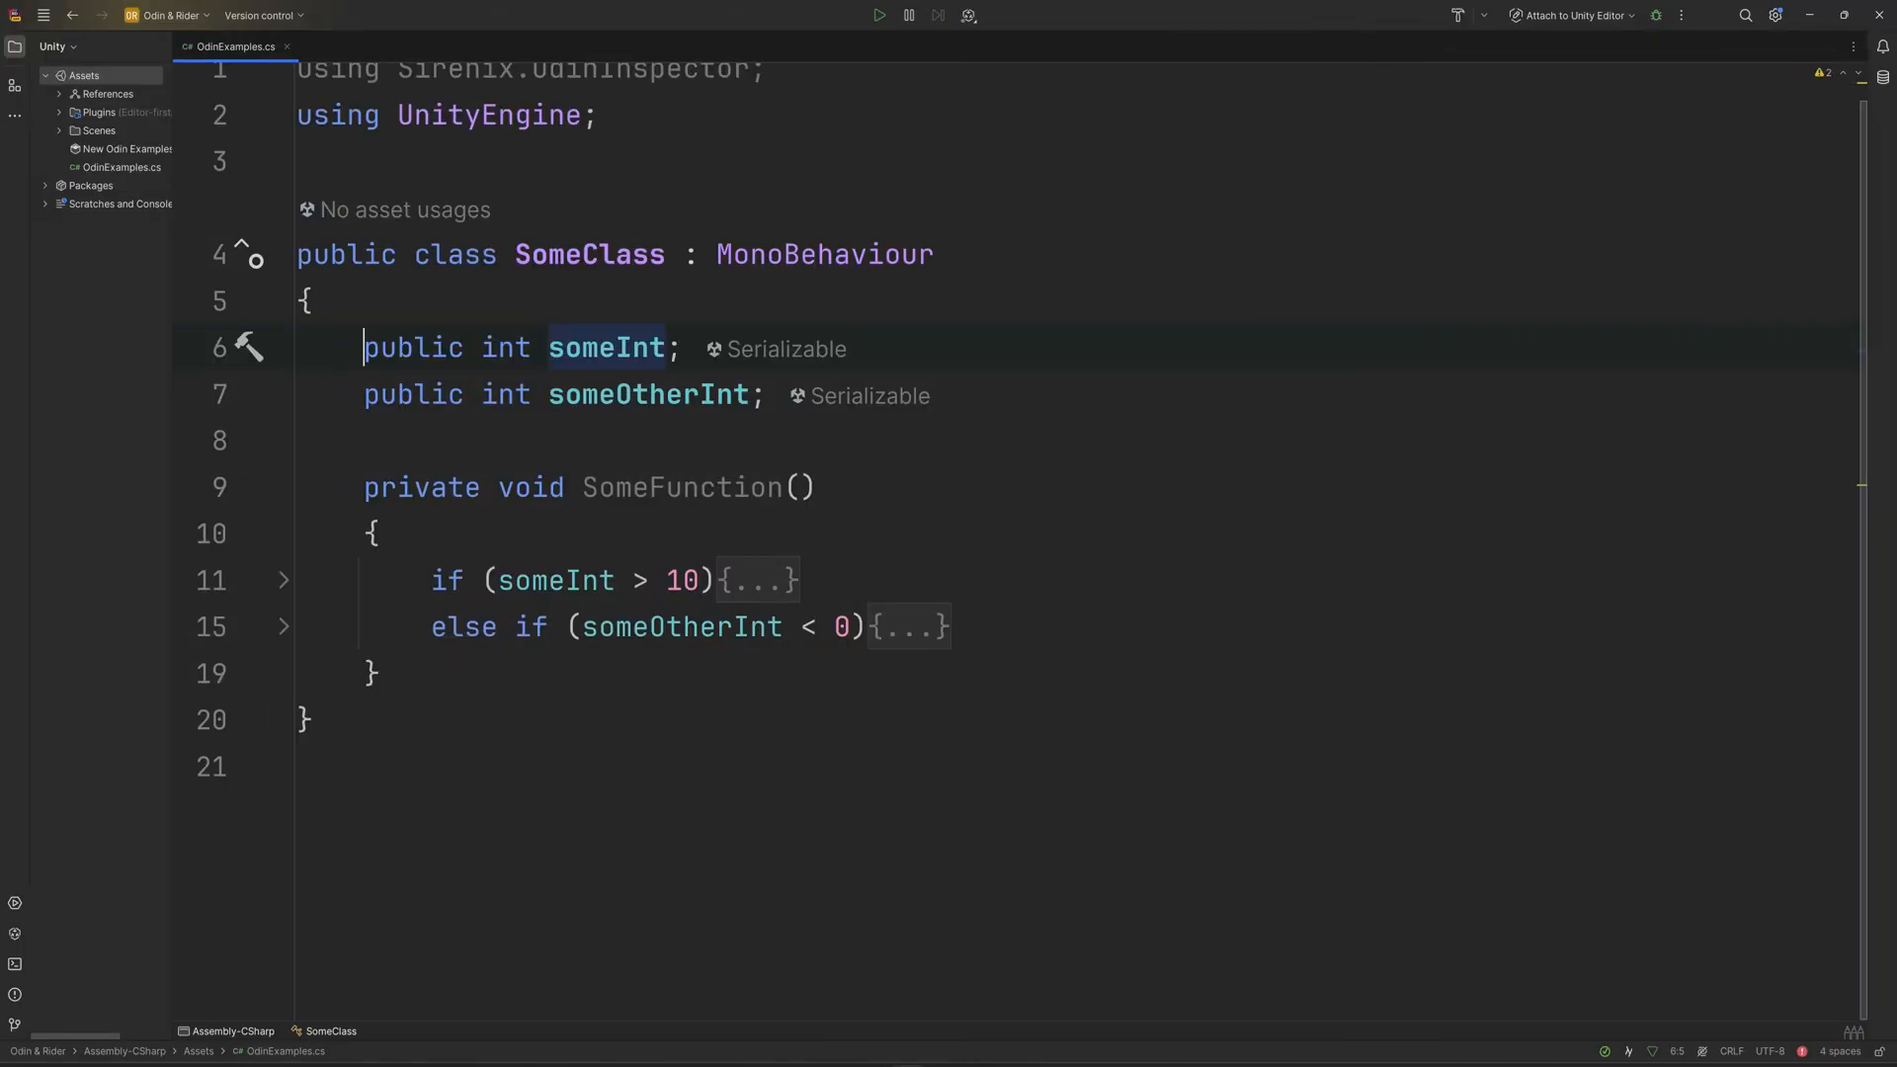
# - Add [MaxValue(0)] above someInt
pyautogui.press('Return')
pyautogui.press('Up')
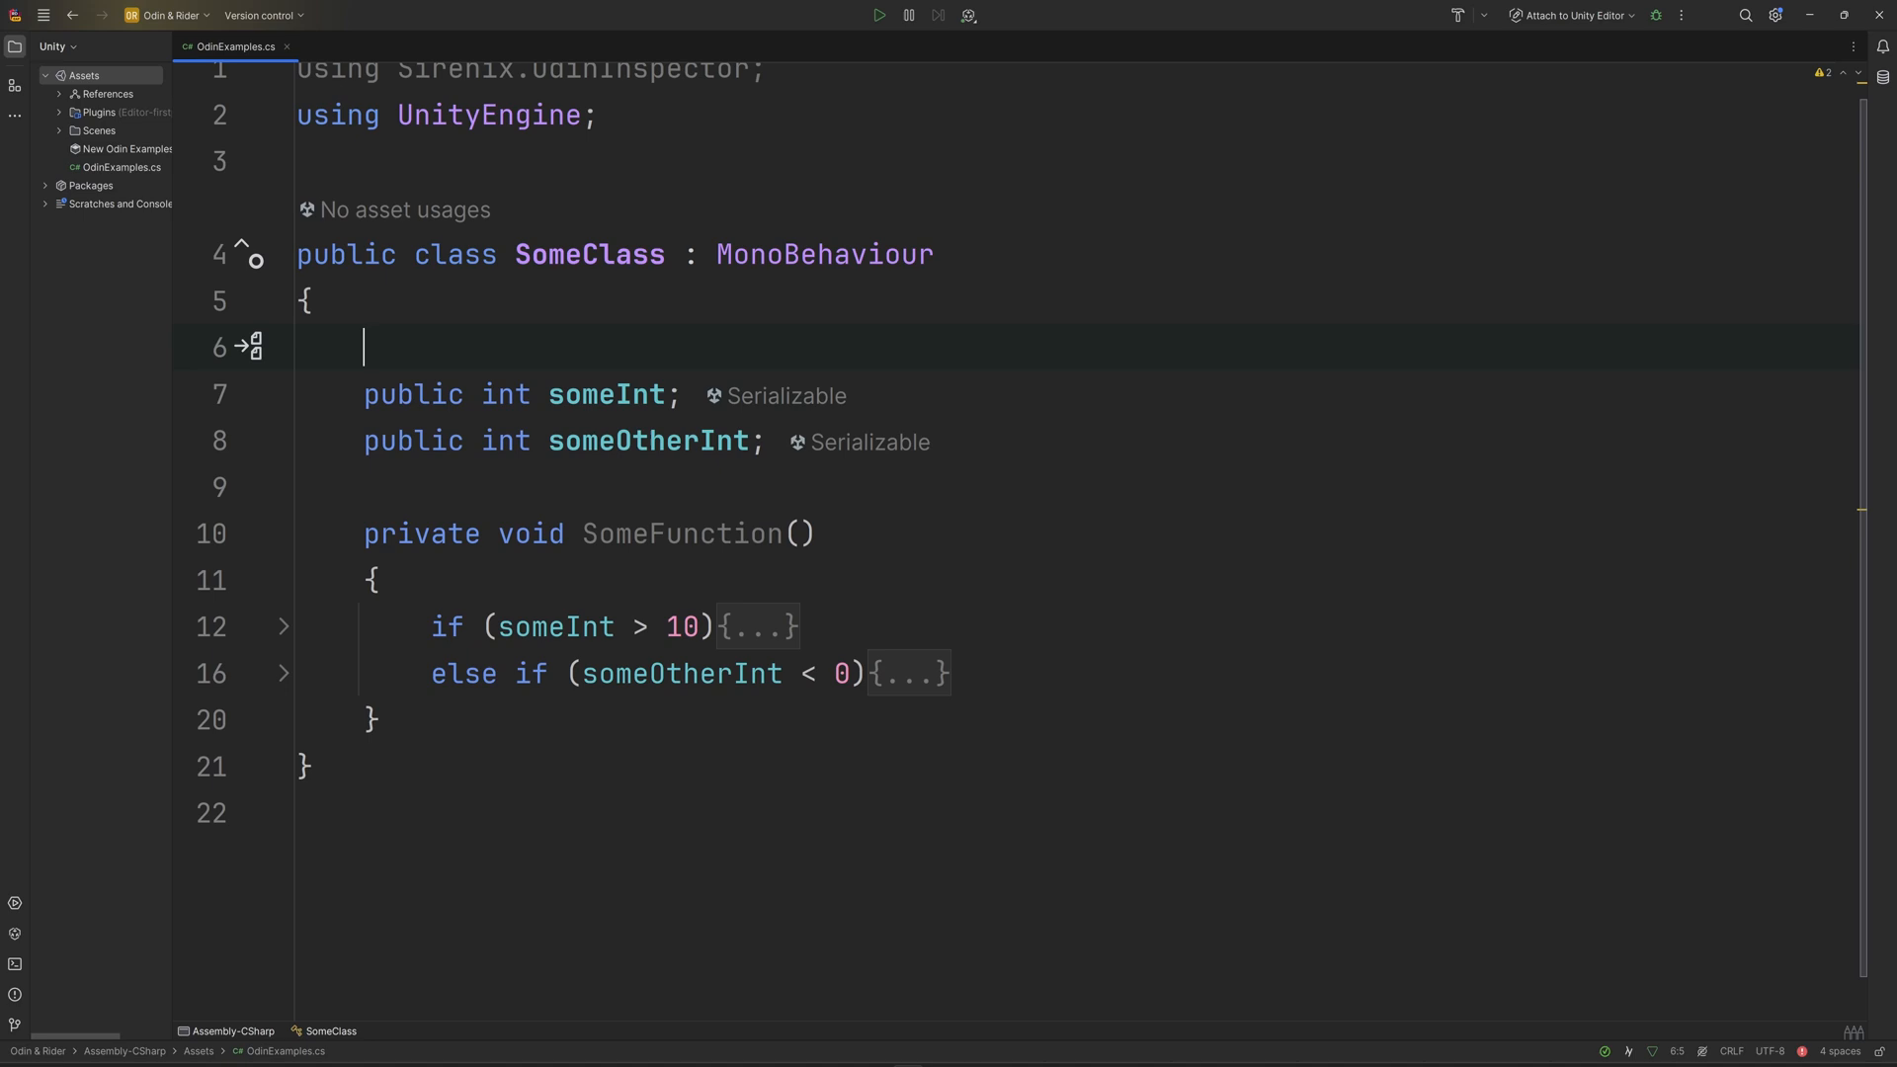
pyautogui.write('[Ma')
pyautogui.press('Return')
pyautogui.write('0')
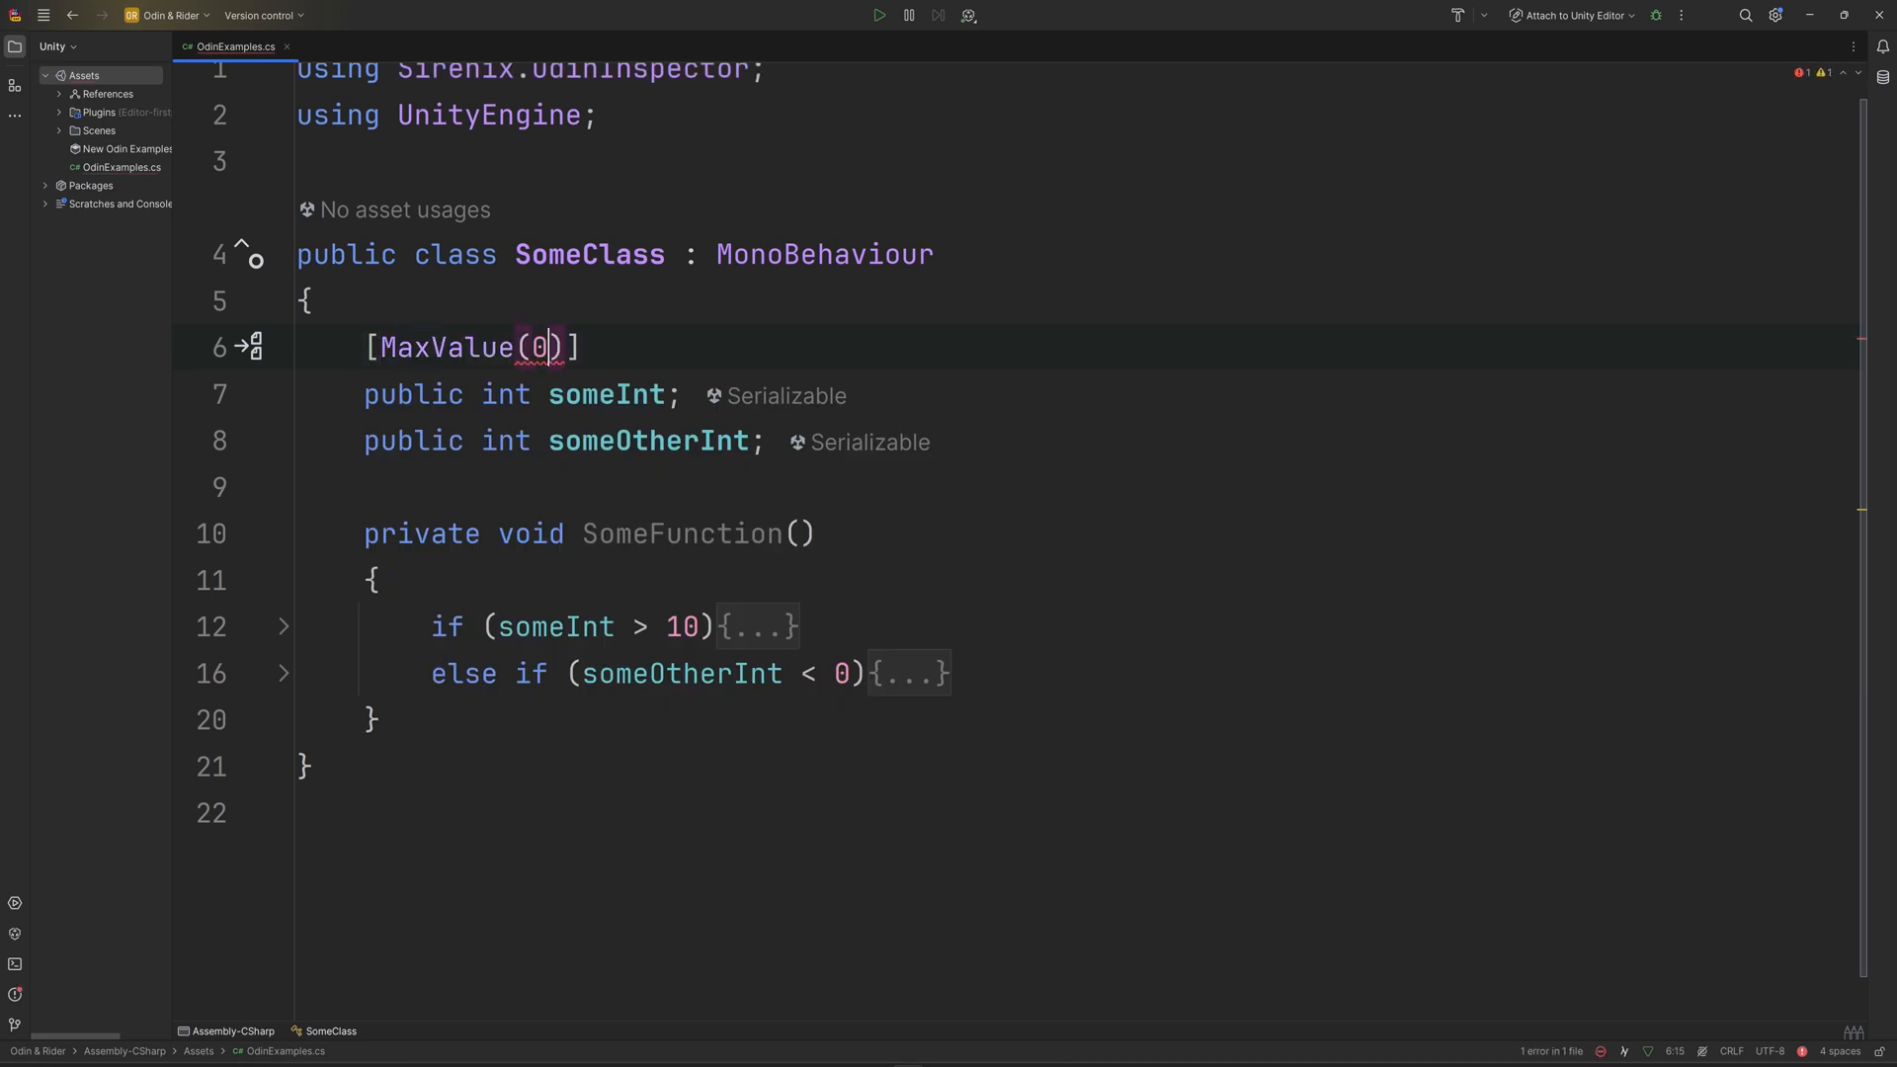
pyautogui.press('Down')
# - Add [MinValue(10)] above someOtherInt, triggering warnings on the contradicting if checks
pyautogui.press('End')
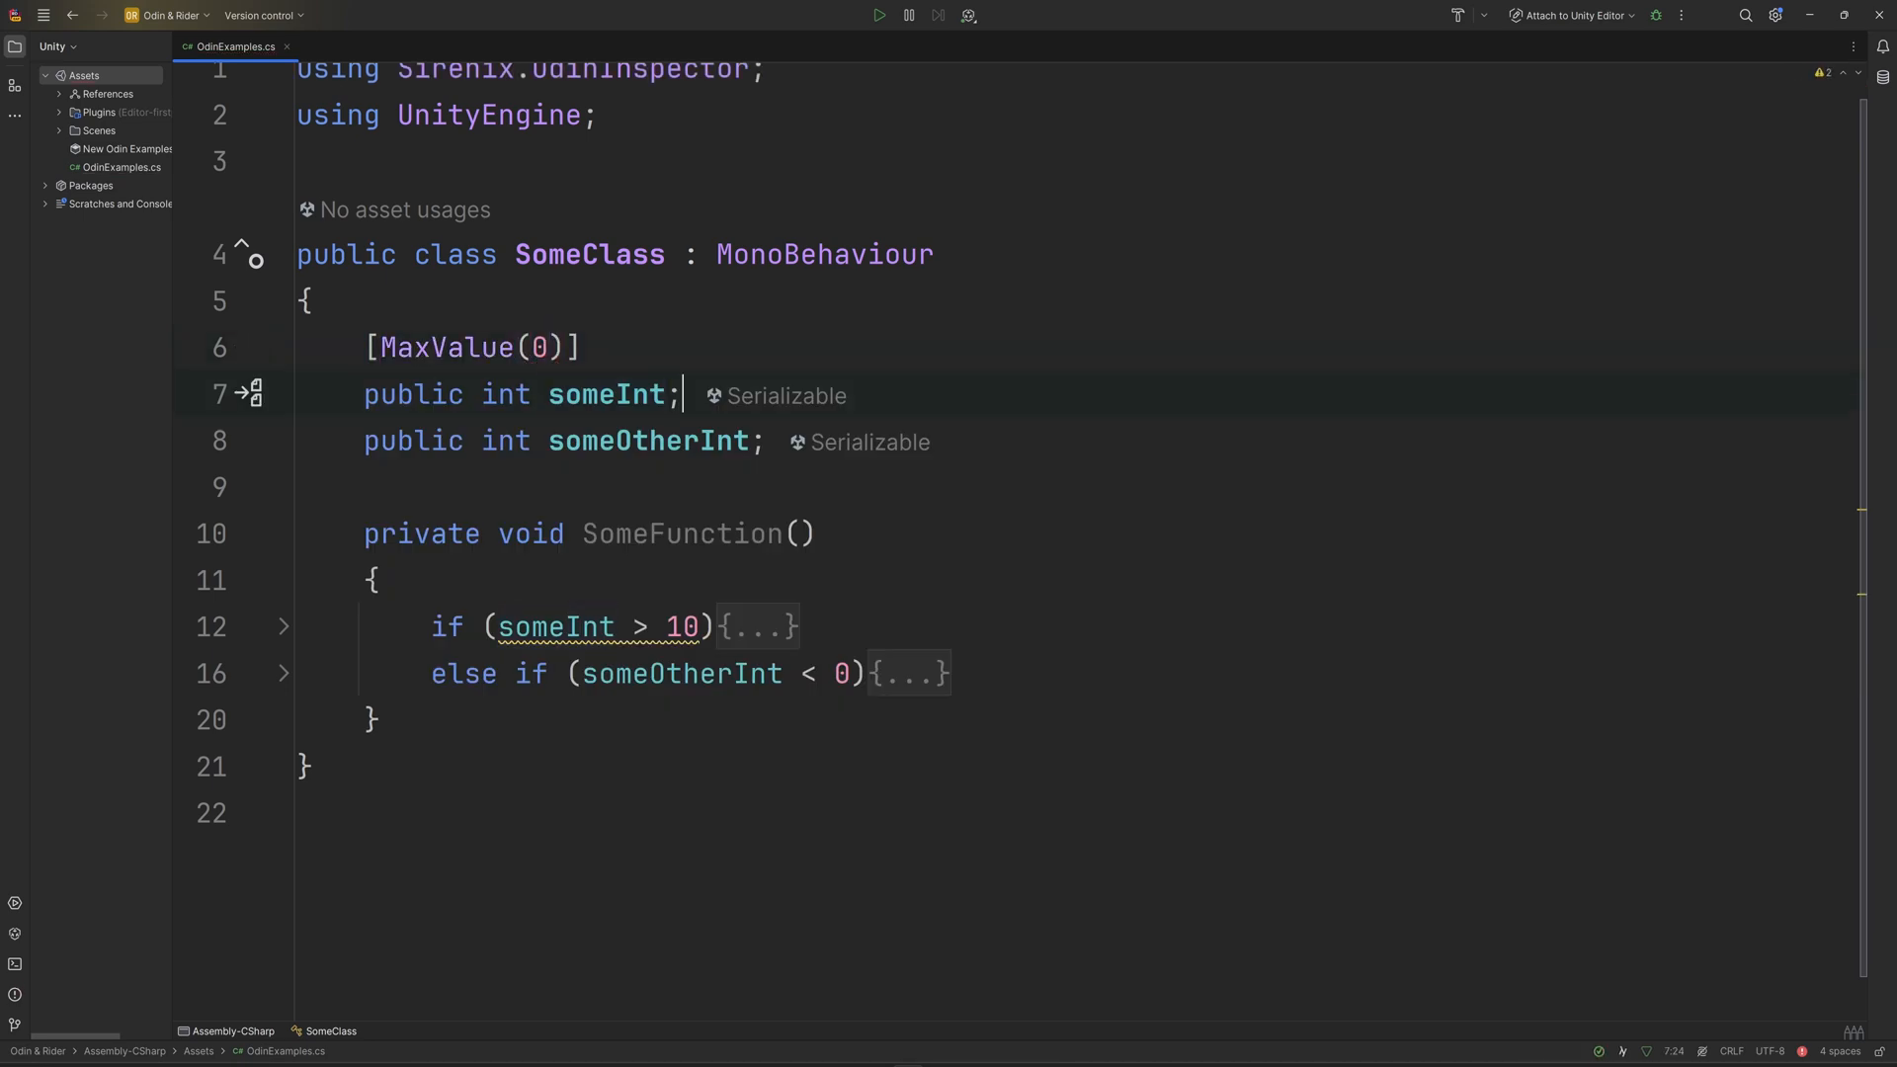
pyautogui.press('Return')
pyautogui.write('[Min')
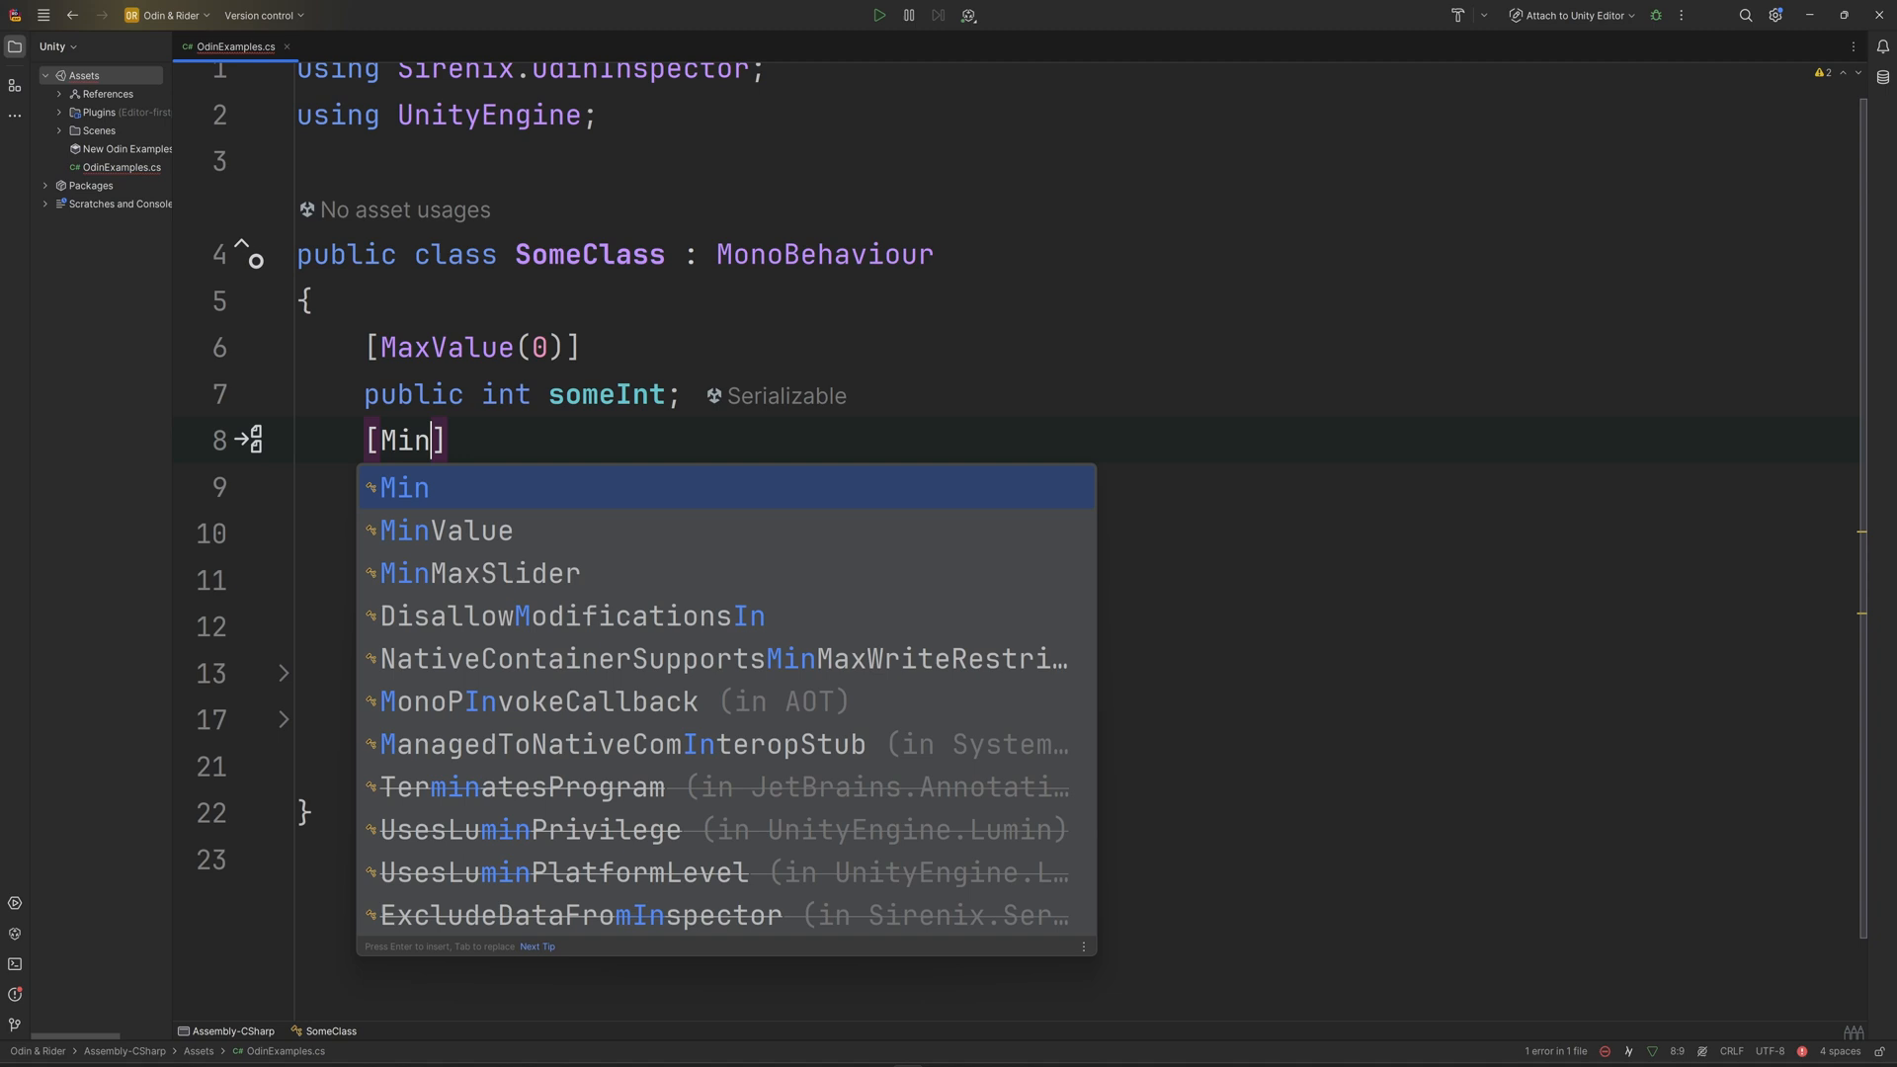
pyautogui.write('V')
pyautogui.press('Return')
pyautogui.write('1')
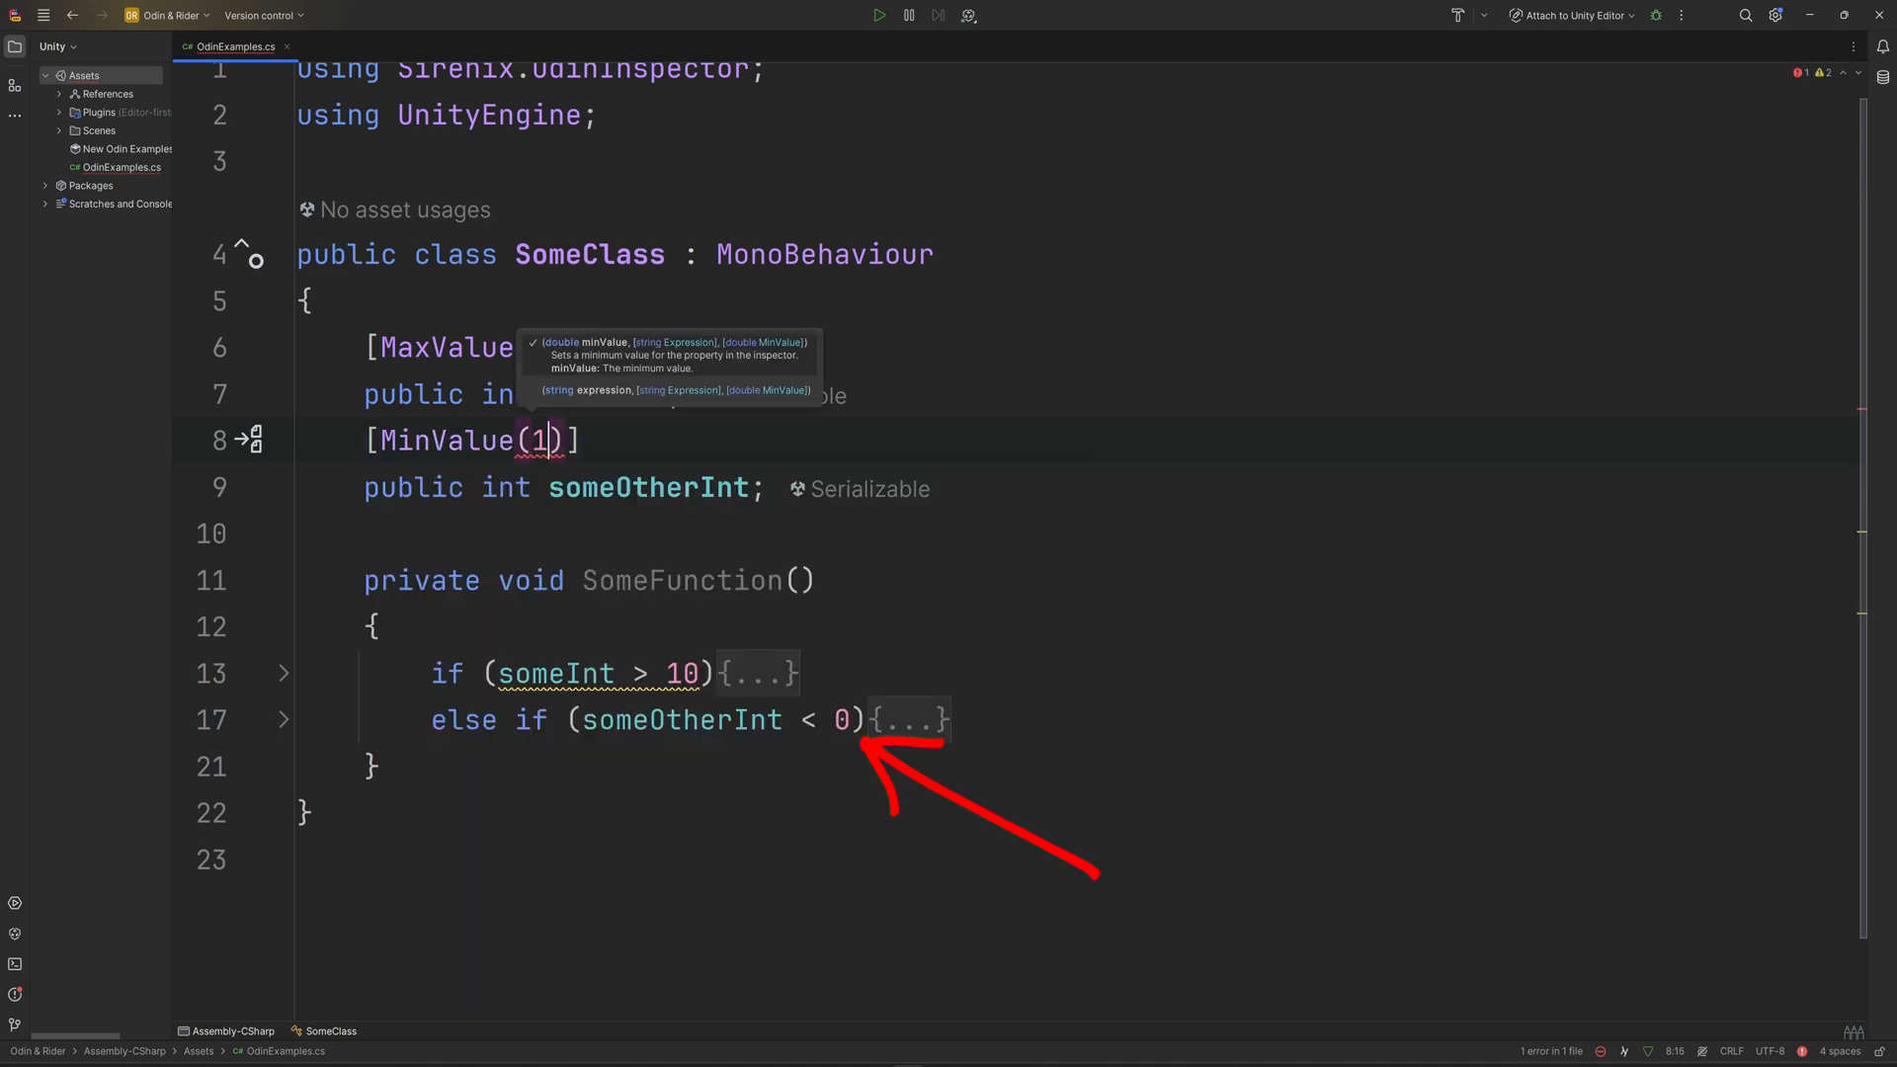
pyautogui.write('0')
pyautogui.press('End')
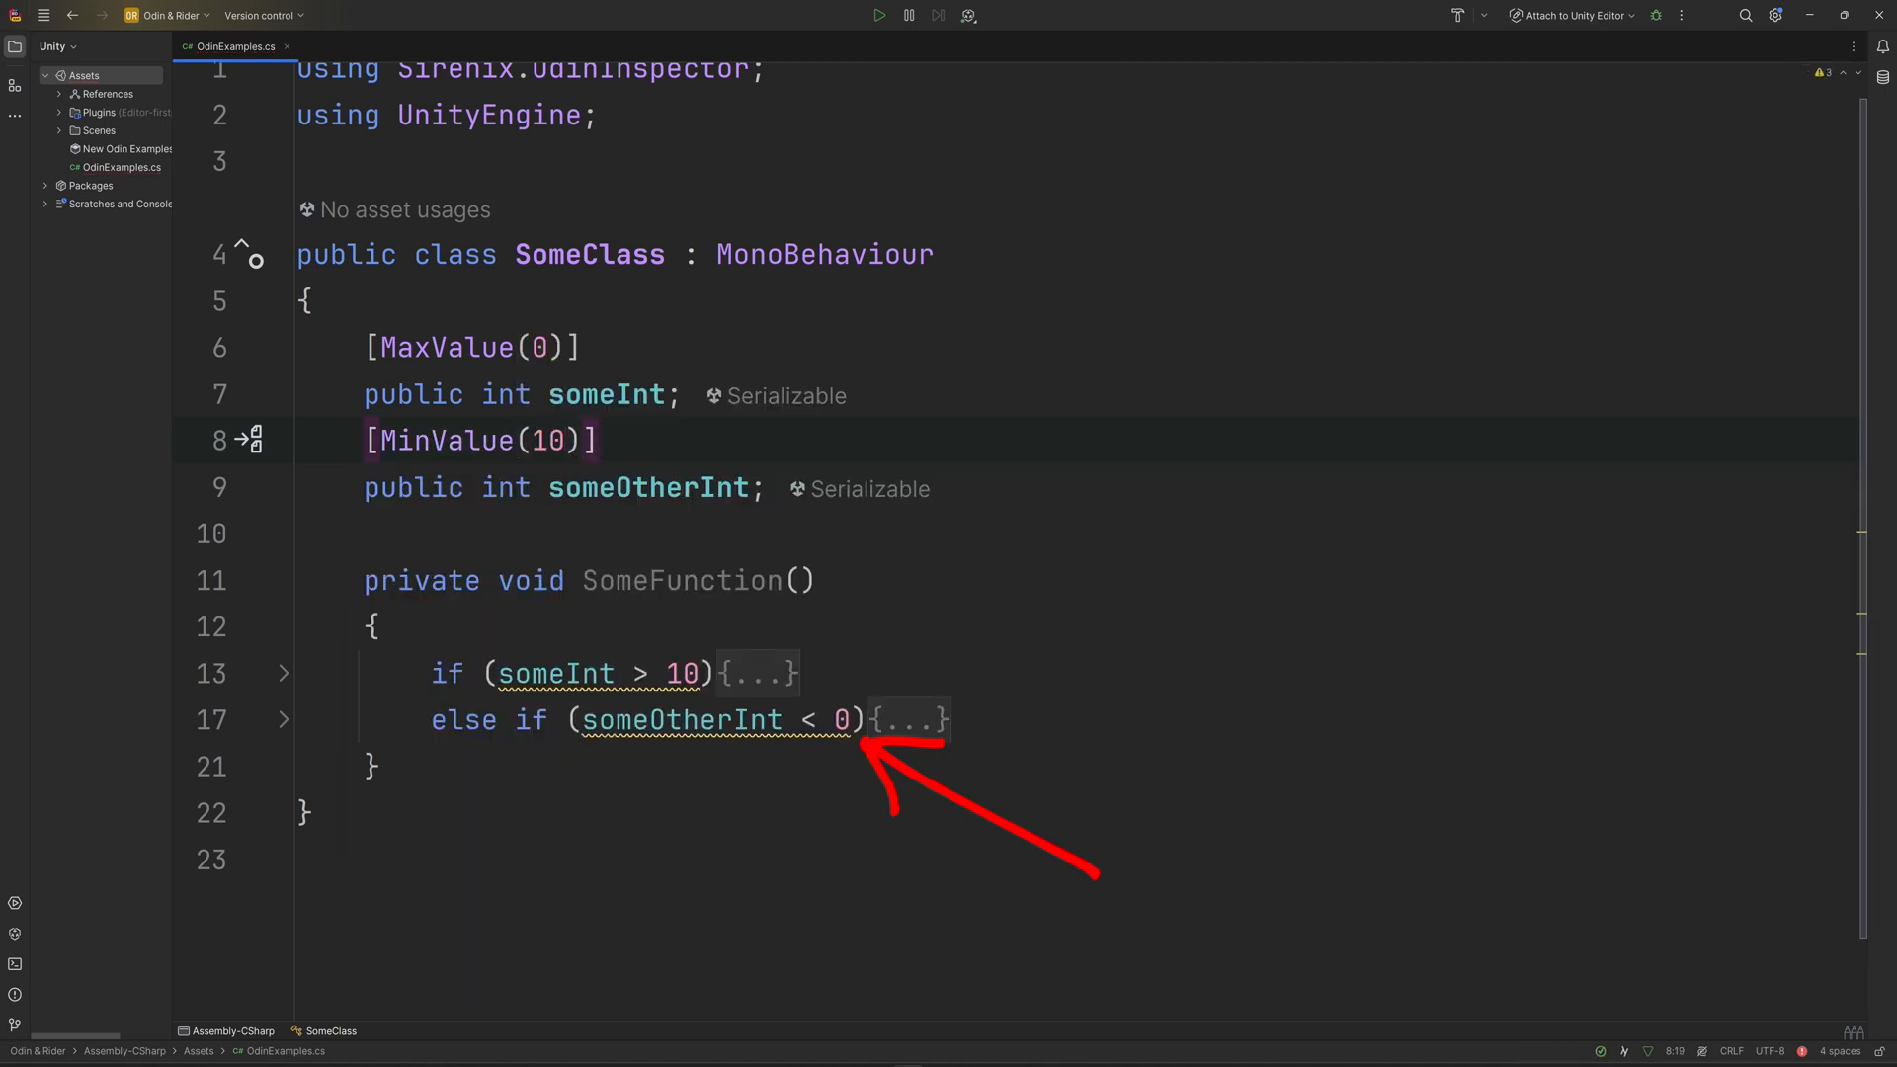